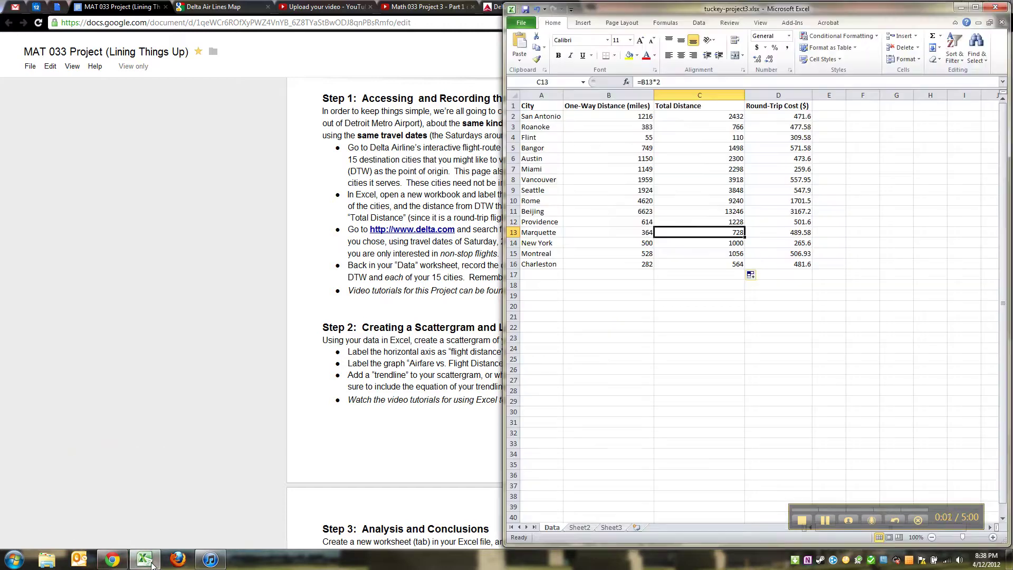
# - Change the C1 header to 'Total Distance (miles)'
pyautogui.click(680, 125)
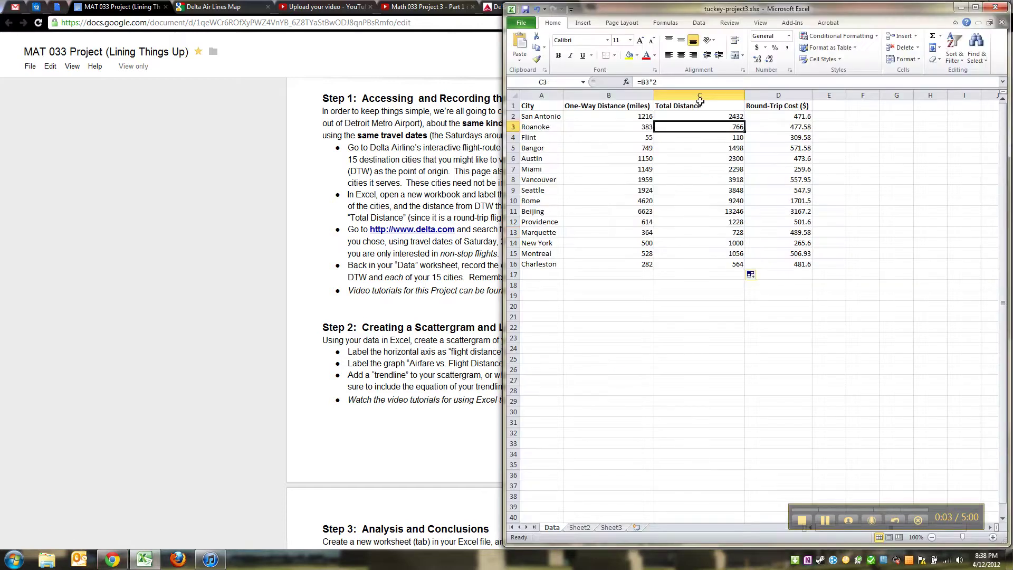
pyautogui.click(698, 104)
pyautogui.click(691, 81)
pyautogui.write('(mi')
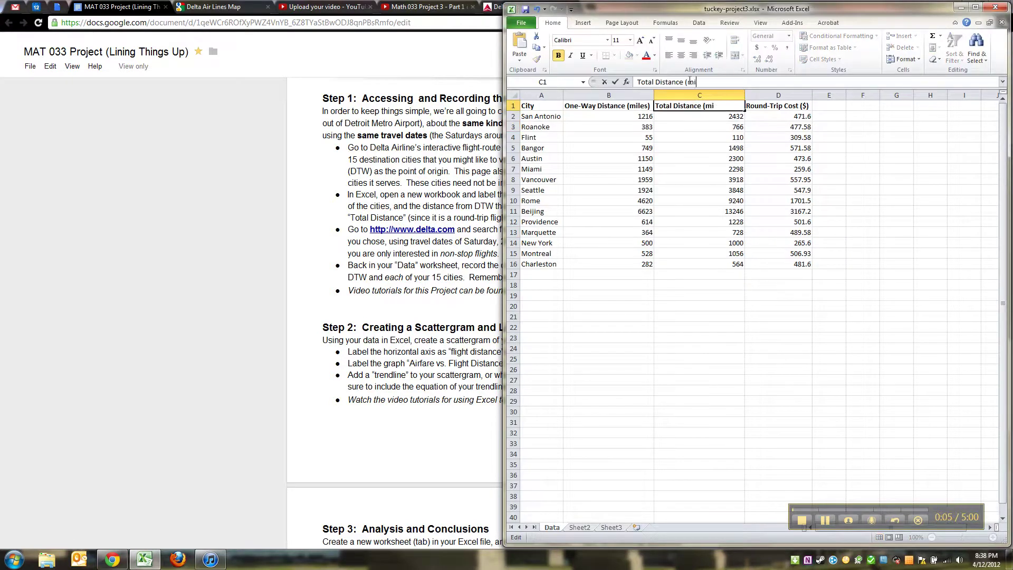
pyautogui.write('les)')
pyautogui.press('Return')
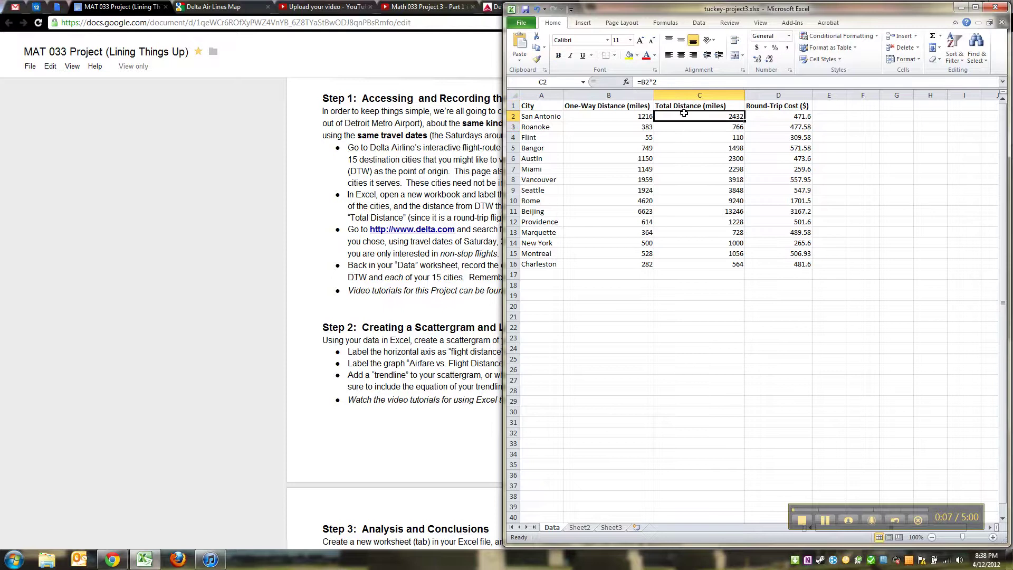
# - Fill the =B2*2 doubling formula from C2 down to C16
pyautogui.click(649, 84)
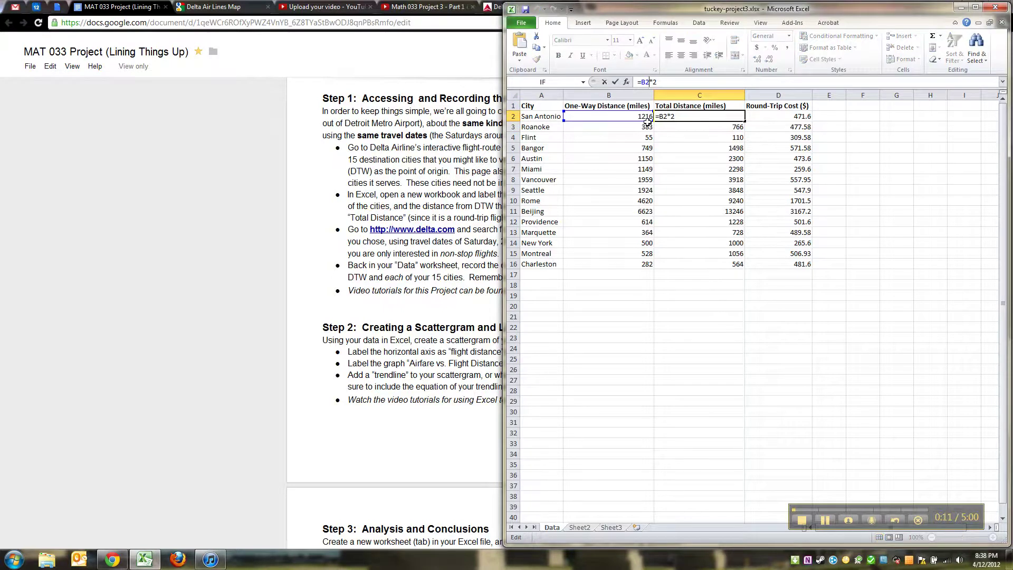
pyautogui.click(735, 112)
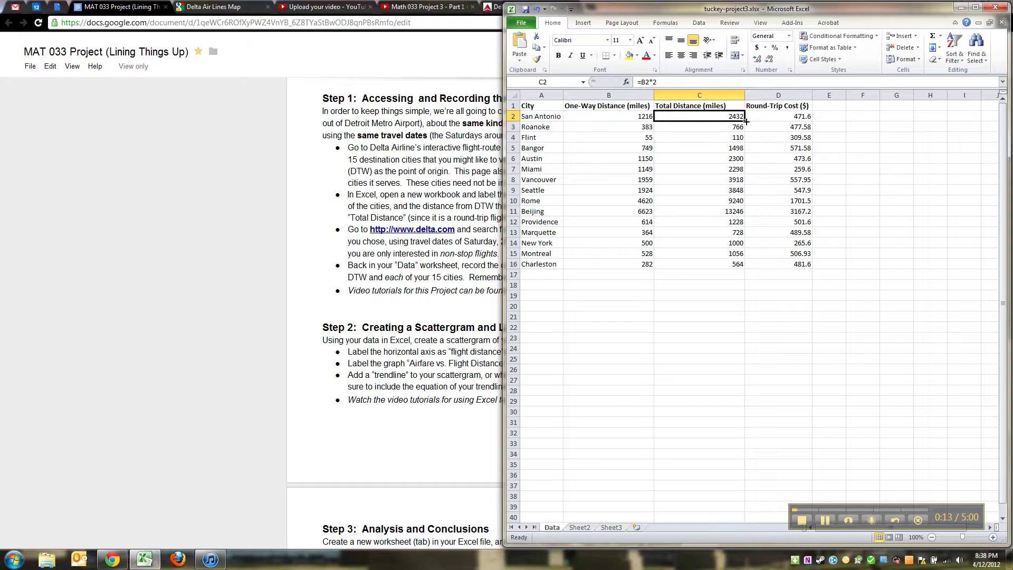
pyautogui.moveTo(747, 121); pyautogui.dragTo(739, 274)
pyautogui.click(681, 274)
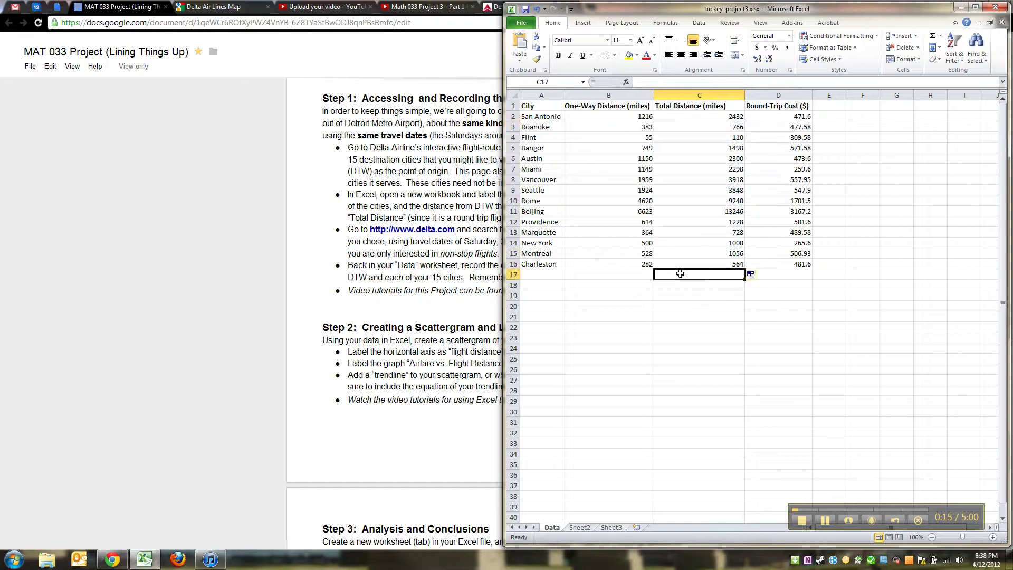
# - Check the column headers, then bring the Google Doc instructions to the front
pyautogui.click(586, 106)
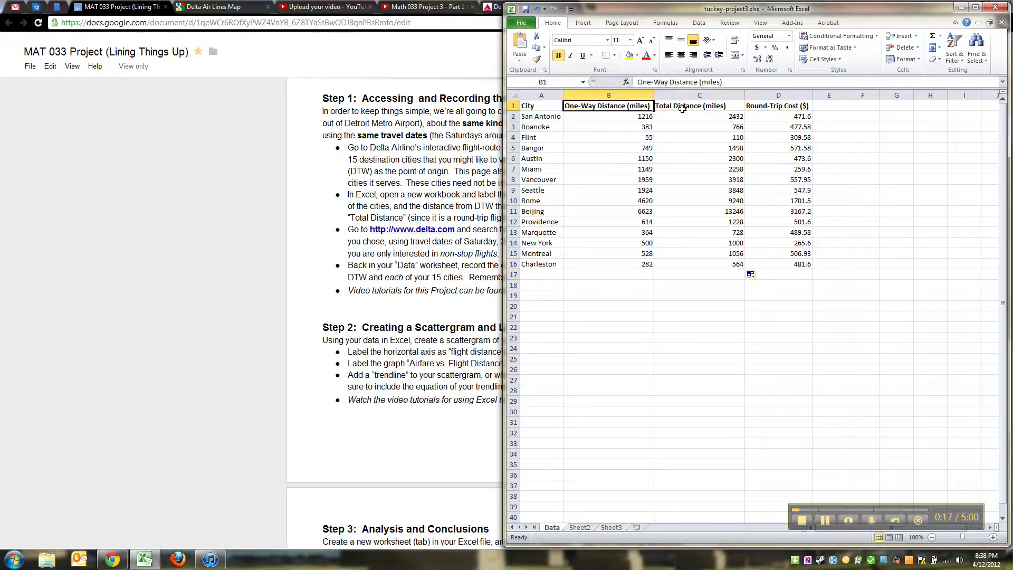
pyautogui.click(738, 105)
pyautogui.click(751, 105)
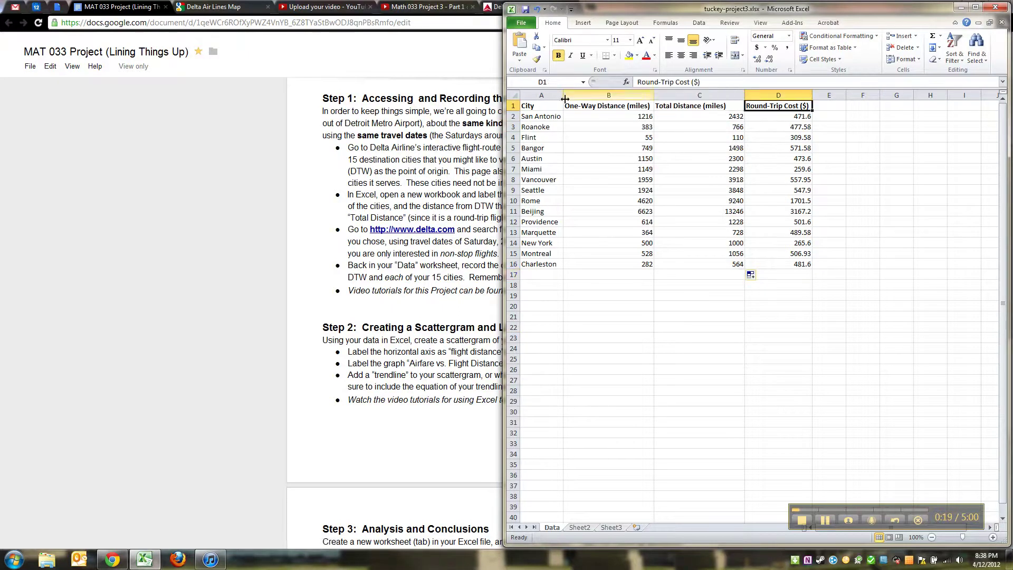
pyautogui.click(368, 197)
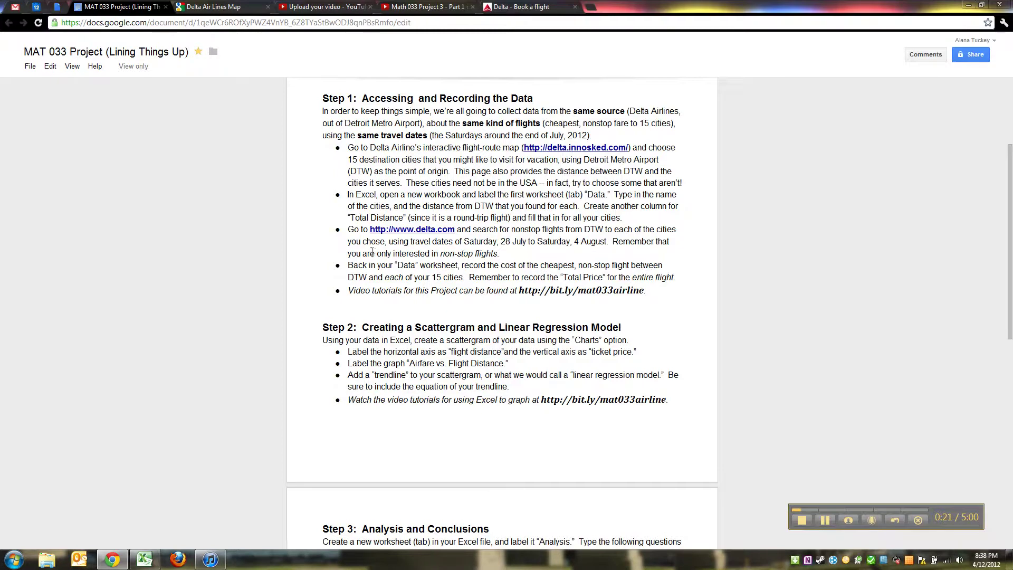
# - Read the Step 1 instructions on recording flight costs, checking them against the workbook
pyautogui.moveTo(350, 254); pyautogui.dragTo(370, 273)
pyautogui.click(391, 272)
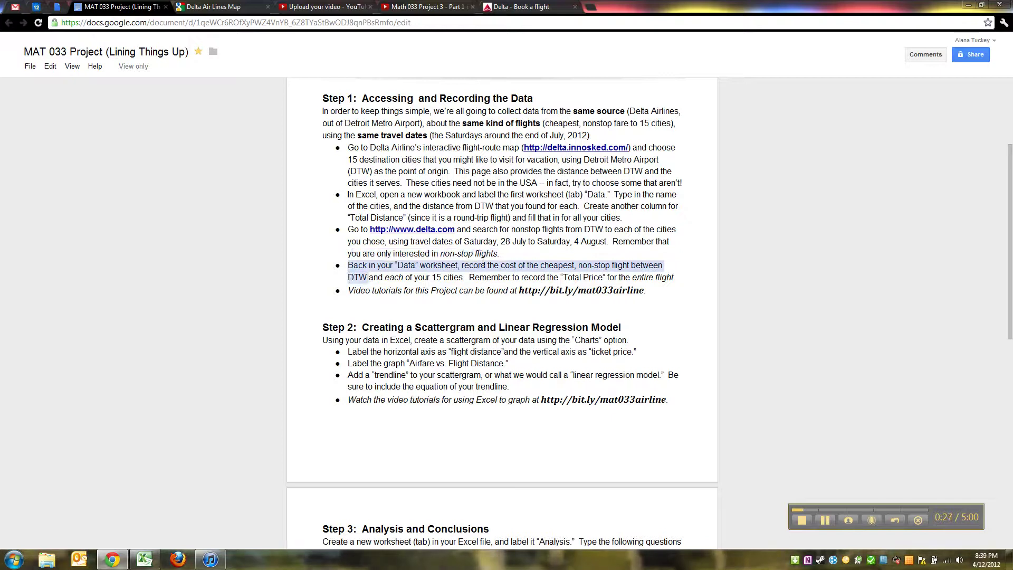
pyautogui.scroll(-1, 477, 273)
pyautogui.scroll(-1, 484, 219)
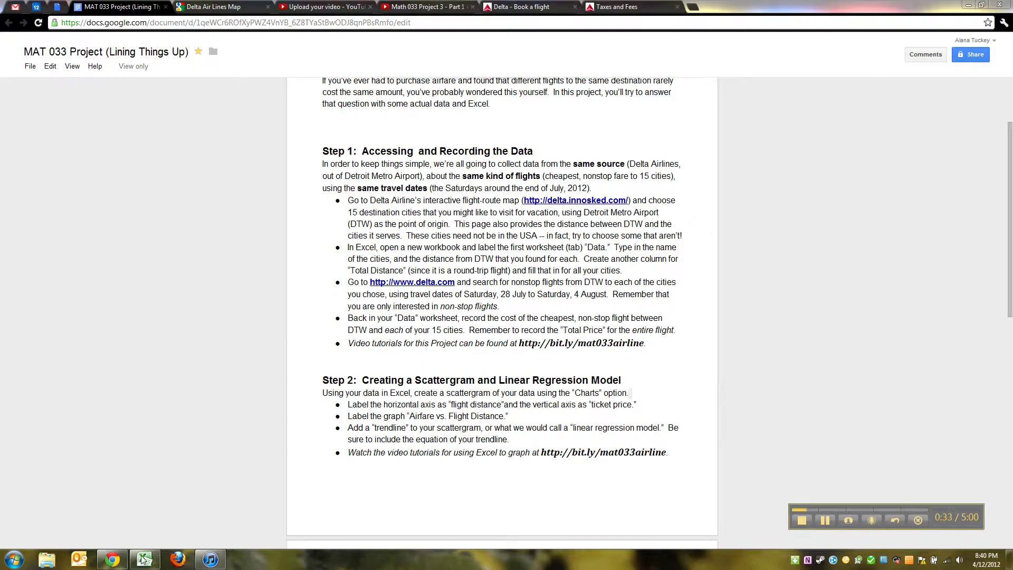
pyautogui.scroll(-1, 457, 367)
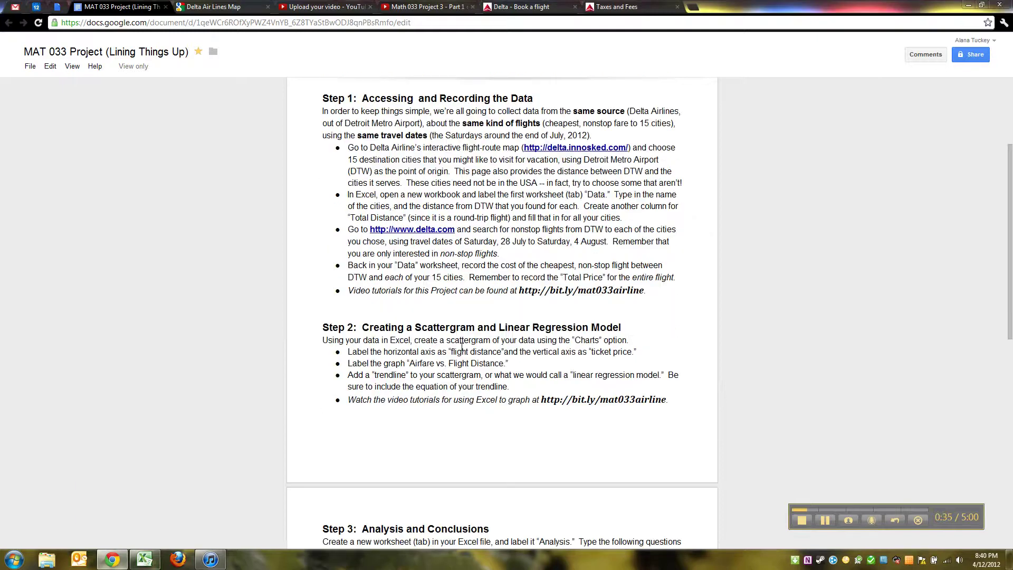
pyautogui.moveTo(376, 99); pyautogui.dragTo(372, 333)
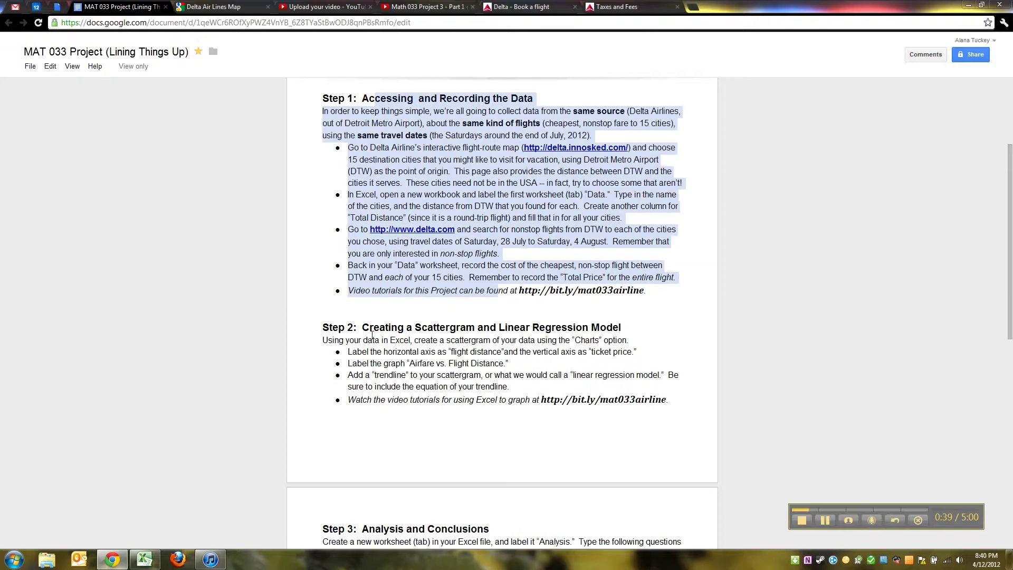
pyautogui.click(144, 560)
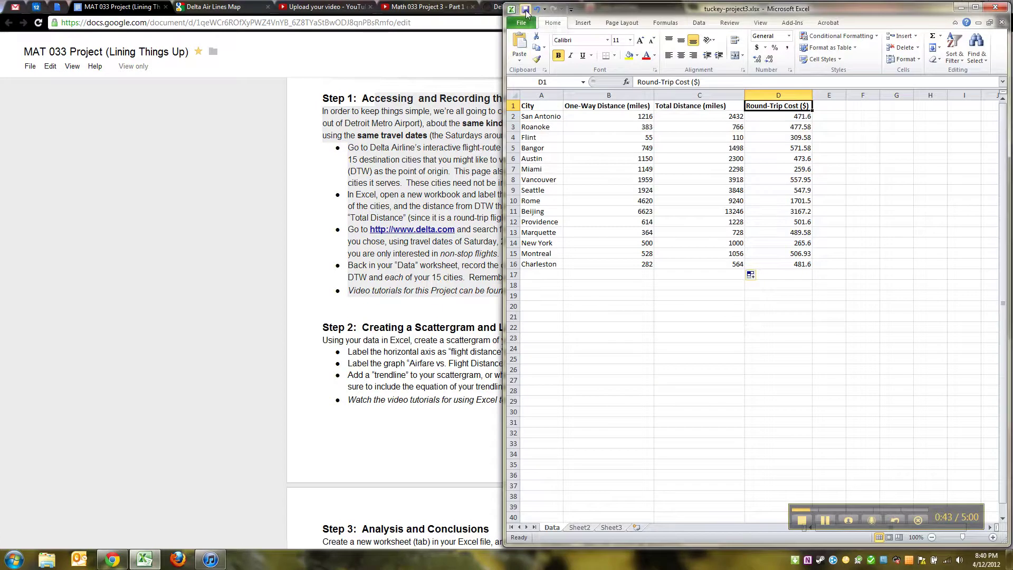
# - Read Step 2's scattergram introduction and its axis and title labelling requirements
pyautogui.click(424, 308)
pyautogui.scroll(-2, 423, 308)
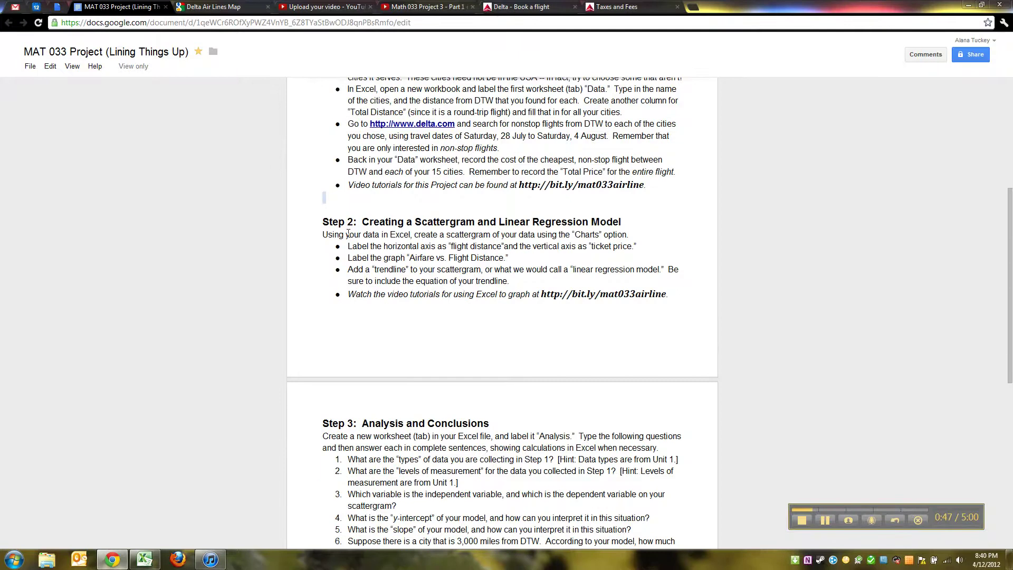
pyautogui.moveTo(326, 233); pyautogui.dragTo(340, 256)
pyautogui.click(423, 252)
pyautogui.moveTo(363, 247); pyautogui.dragTo(644, 255)
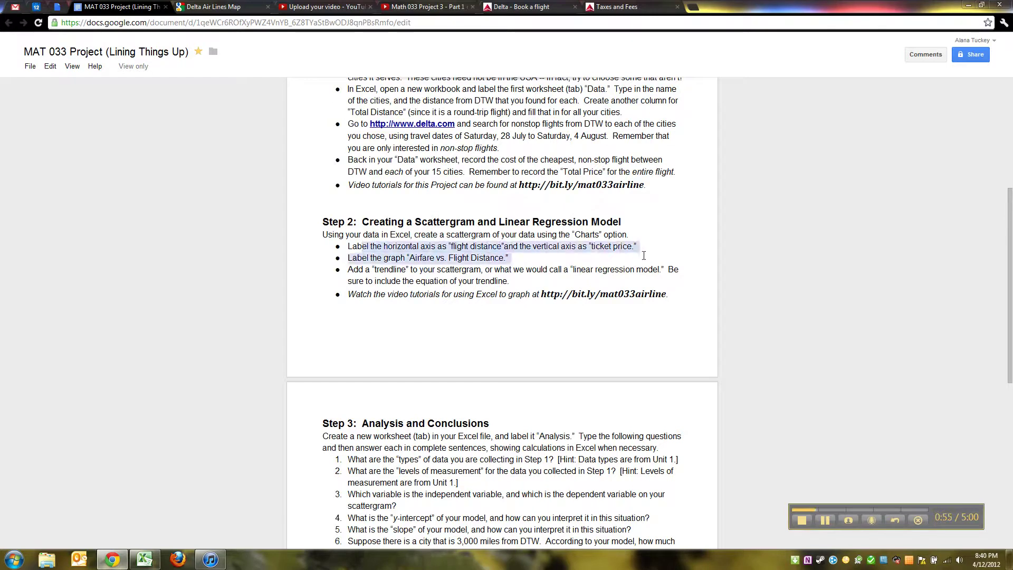
pyautogui.click(505, 256)
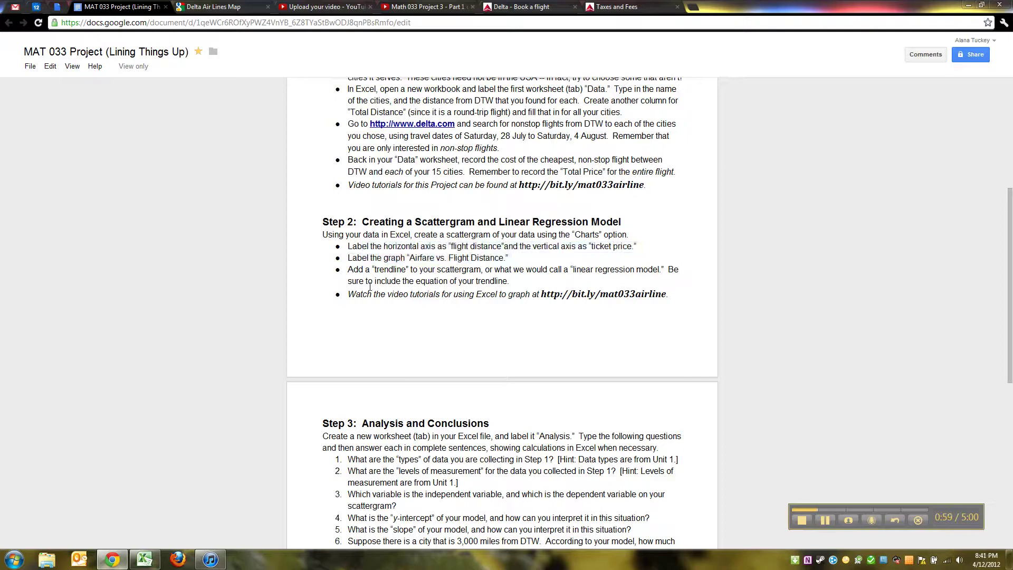
# - Maximize Excel and select the distance and cost data in C1:D16
pyautogui.click(144, 559)
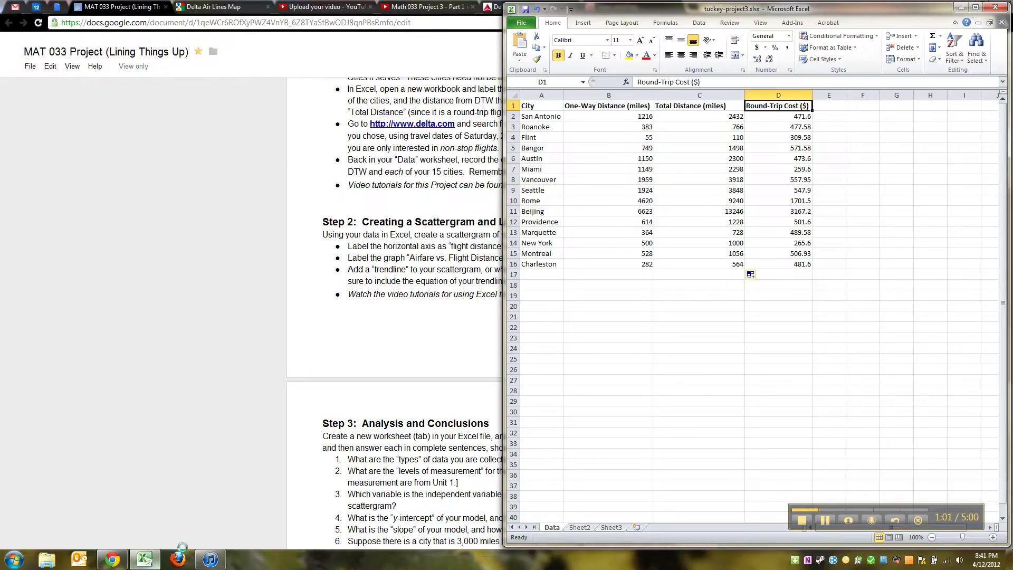
pyautogui.click(976, 7)
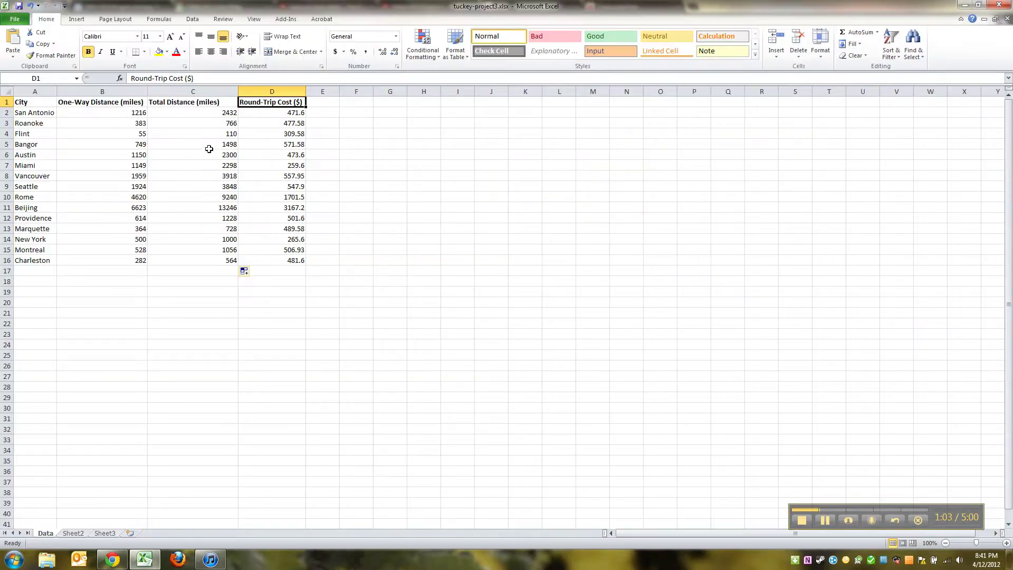
pyautogui.click(211, 102)
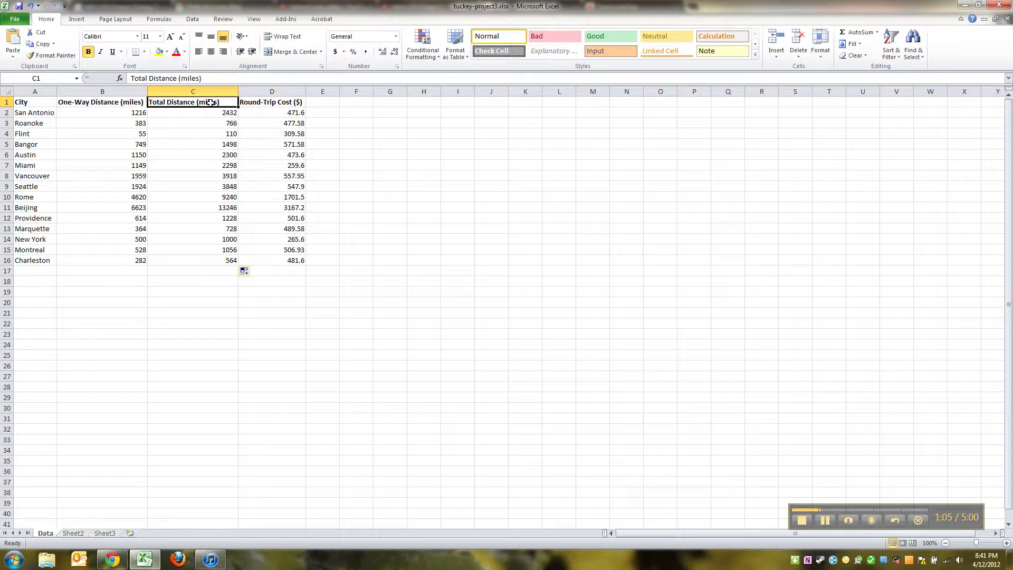
pyautogui.moveTo(210, 103); pyautogui.dragTo(255, 261)
pyautogui.moveTo(197, 103); pyautogui.dragTo(265, 259)
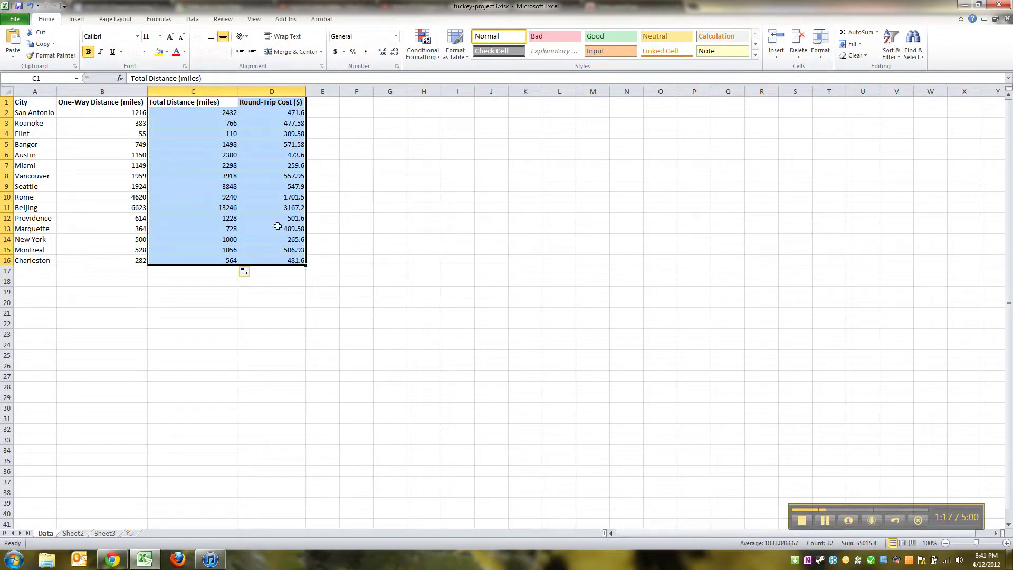
# - Insert a Scatter with Only Markers chart from the selected data
pyautogui.click(78, 19)
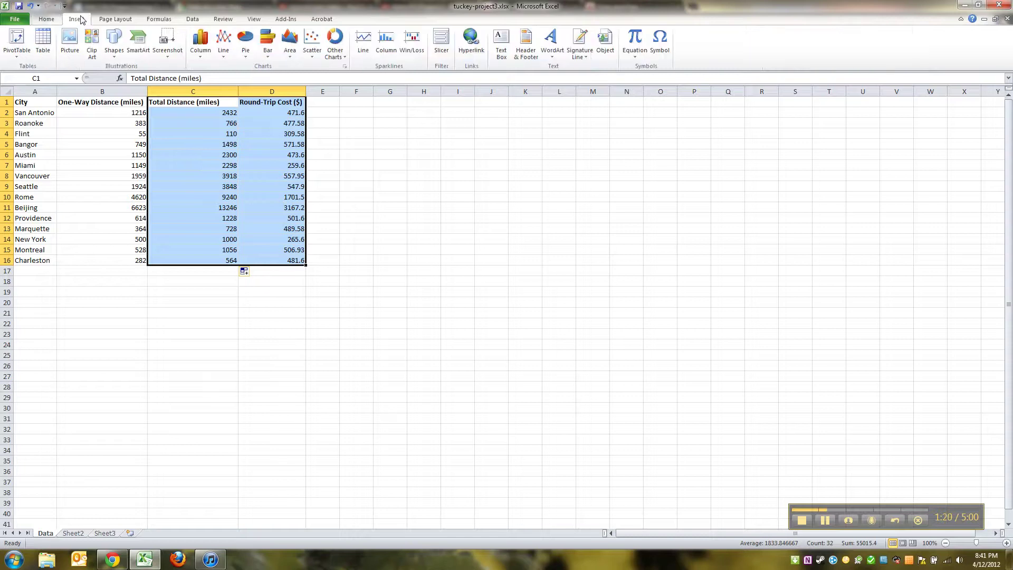
pyautogui.click(314, 42)
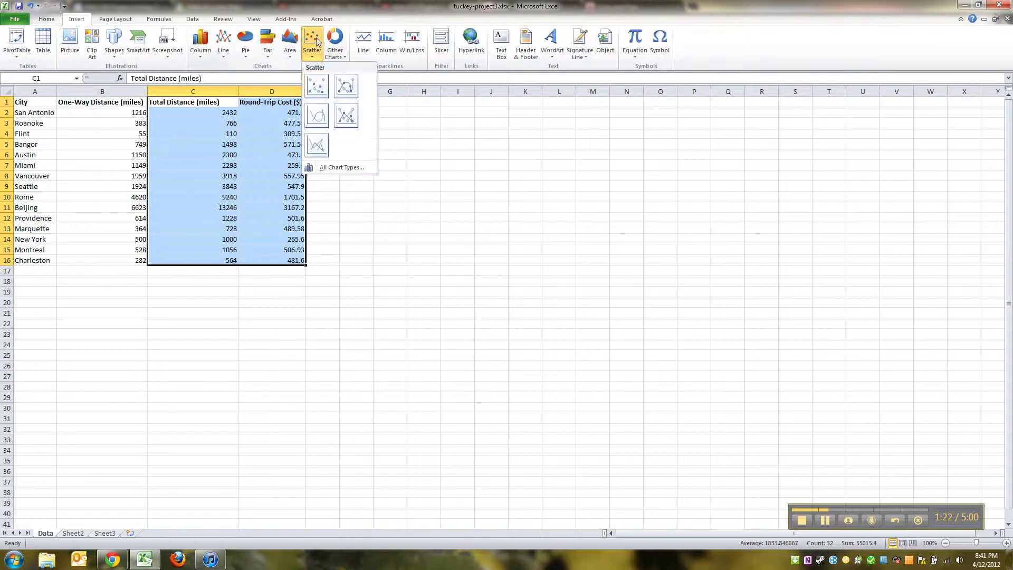
pyautogui.click(310, 88)
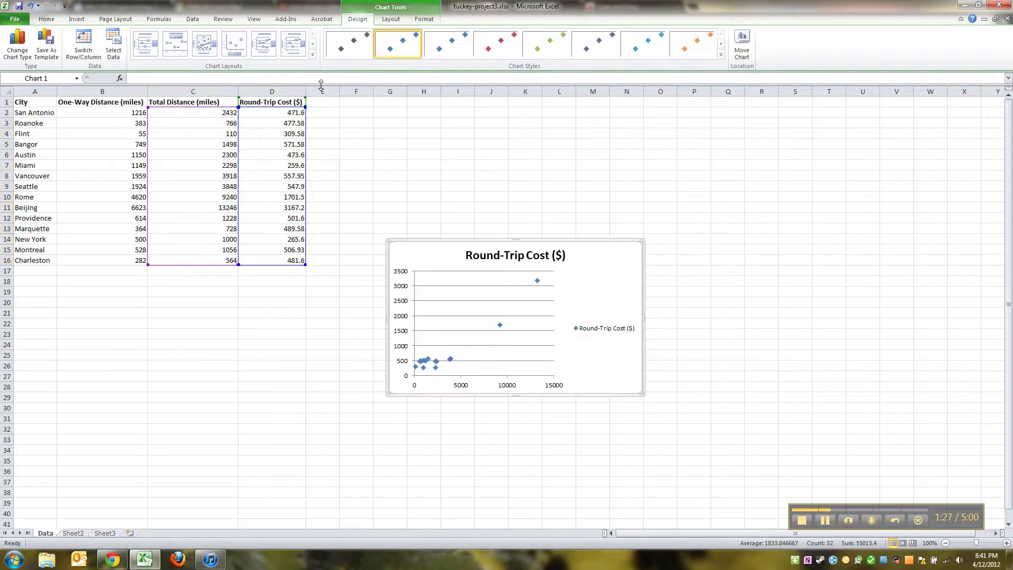
# - Set the chart's legend to None
pyautogui.click(600, 331)
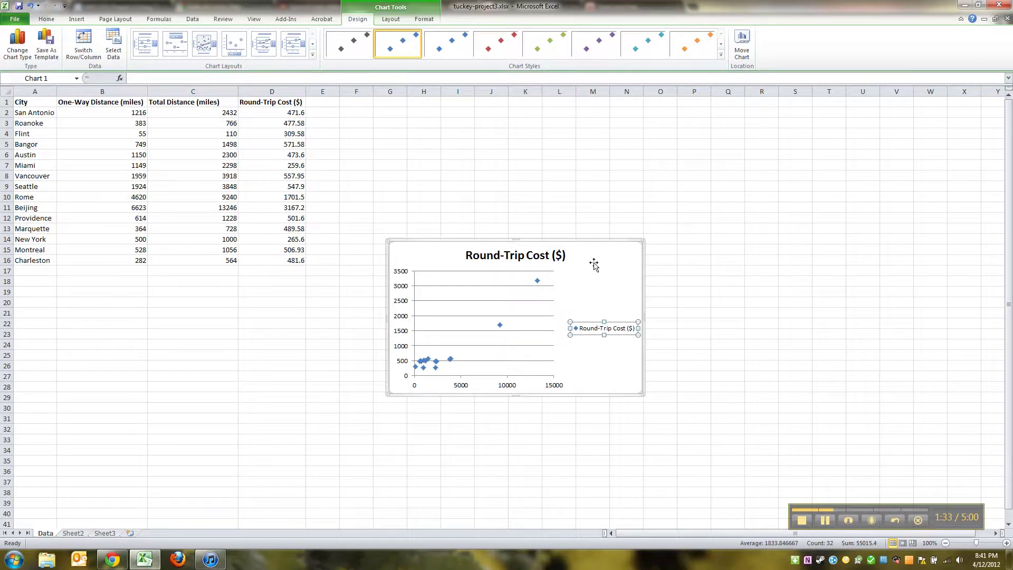
pyautogui.click(391, 19)
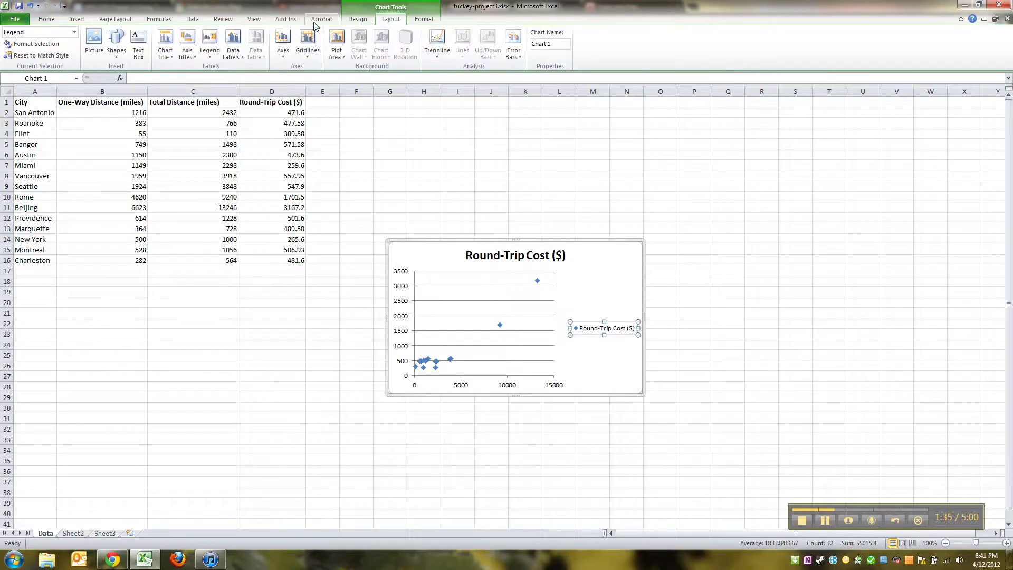
pyautogui.click(209, 55)
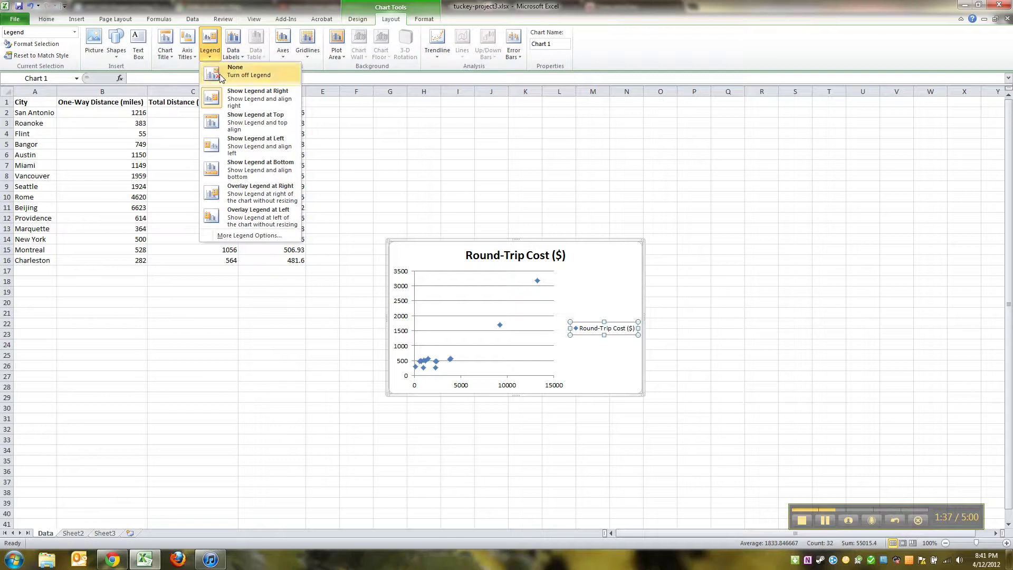
pyautogui.click(236, 74)
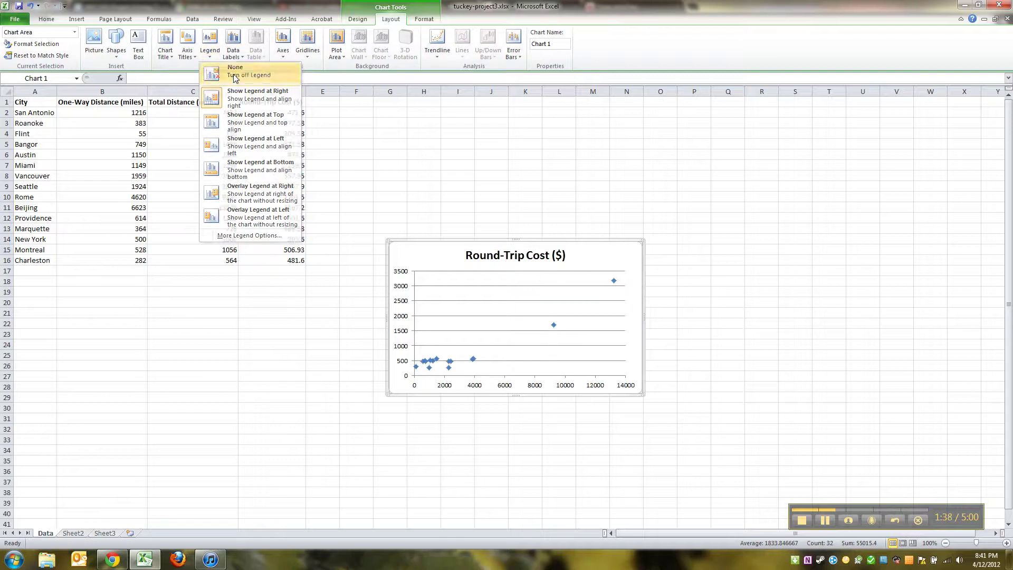
# - Add a title below the horizontal axis and a rotated title on the vertical axis
pyautogui.click(187, 53)
pyautogui.moveTo(233, 68)
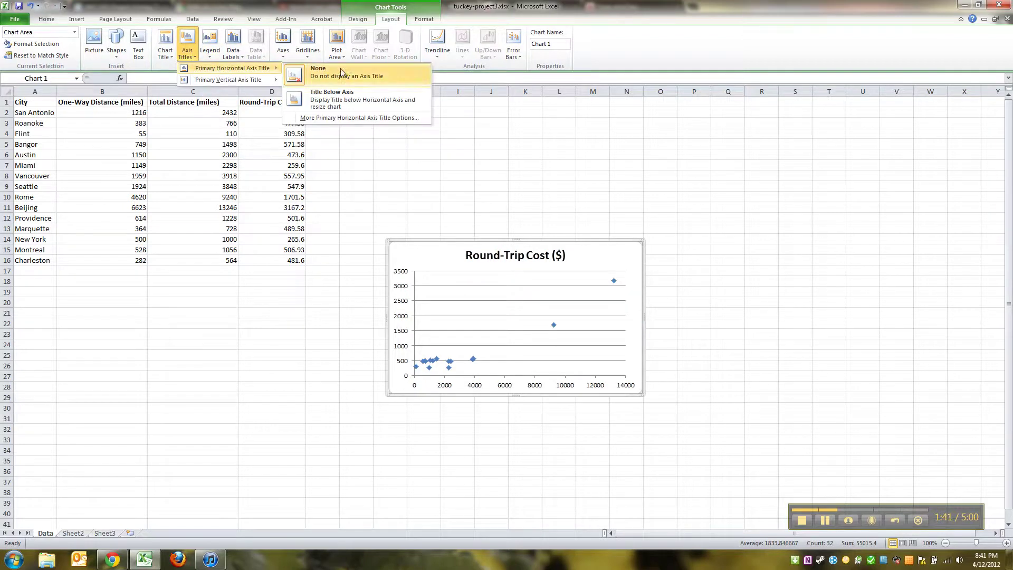
pyautogui.click(346, 95)
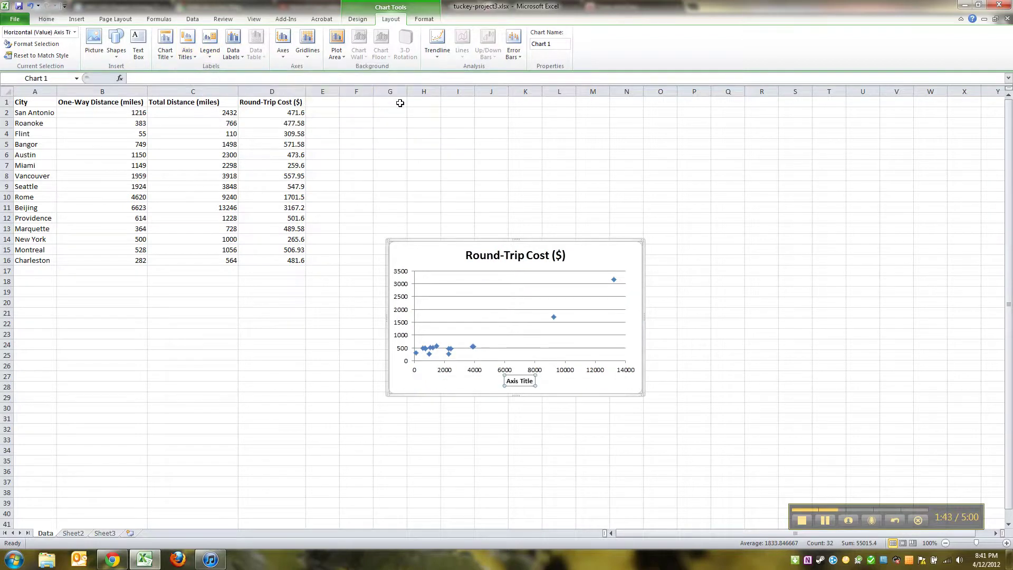
pyautogui.click(464, 391)
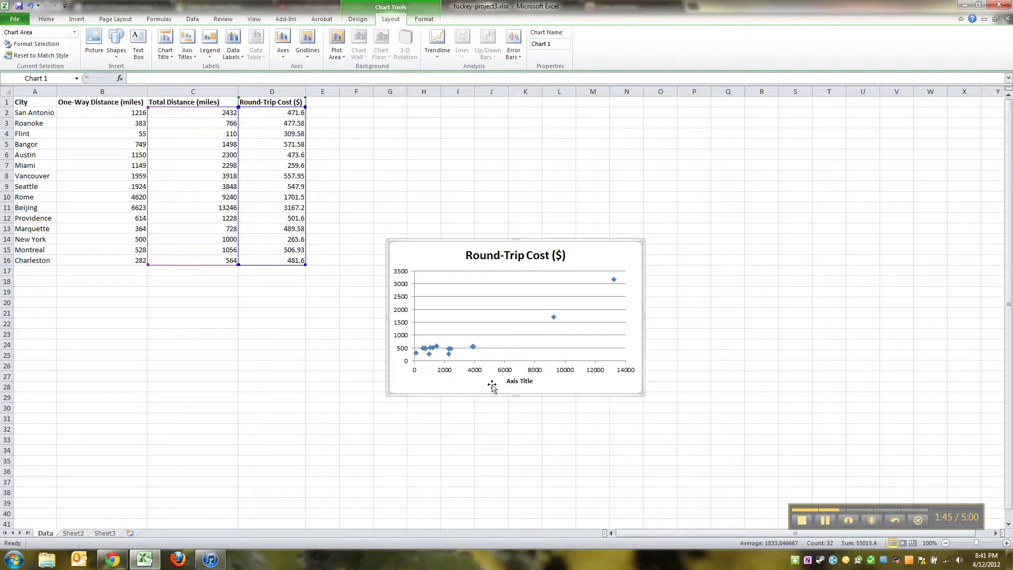
pyautogui.click(508, 381)
pyautogui.moveTo(507, 380); pyautogui.dragTo(534, 384)
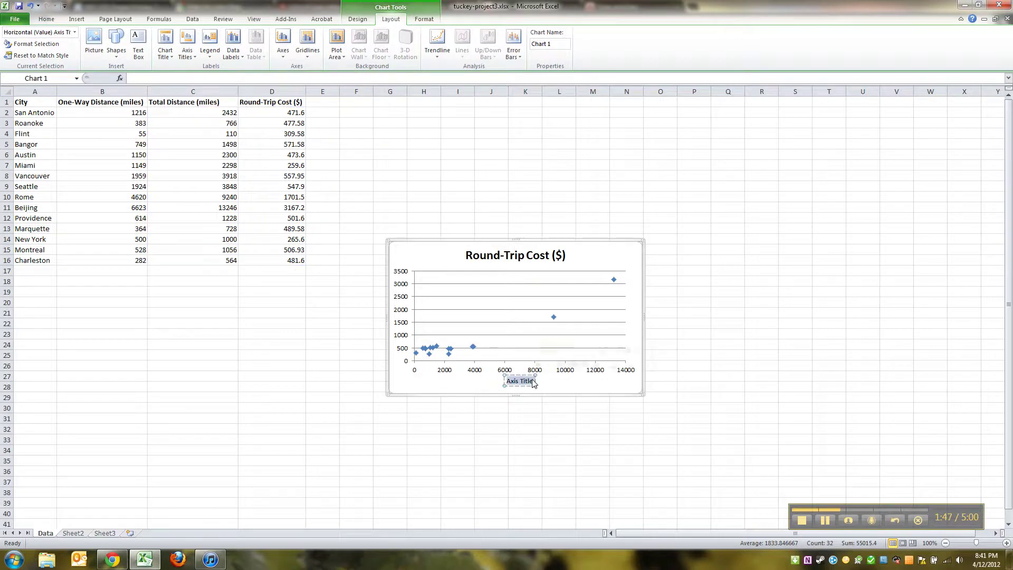
pyautogui.click(458, 269)
pyautogui.click(187, 46)
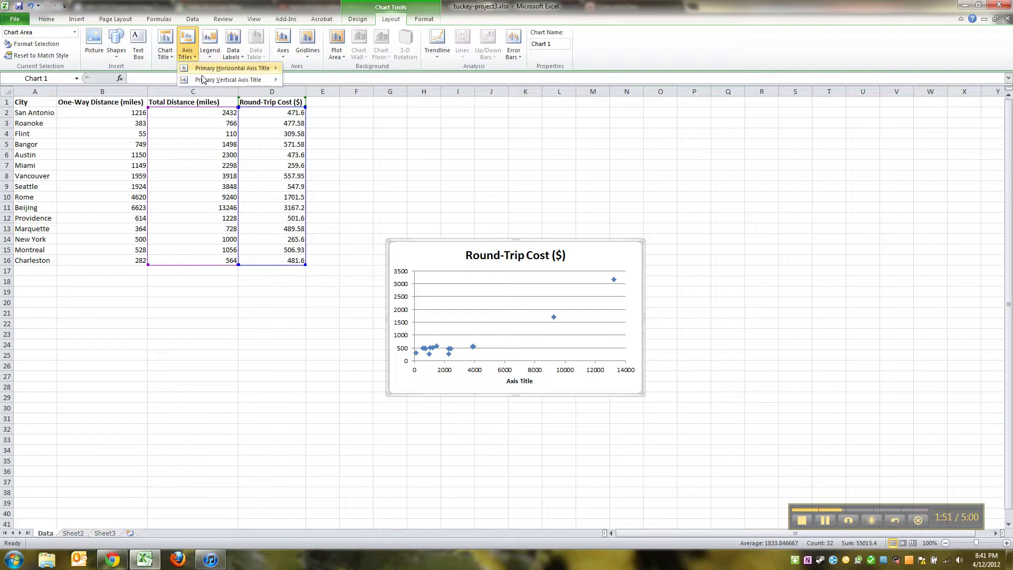
pyautogui.moveTo(205, 80)
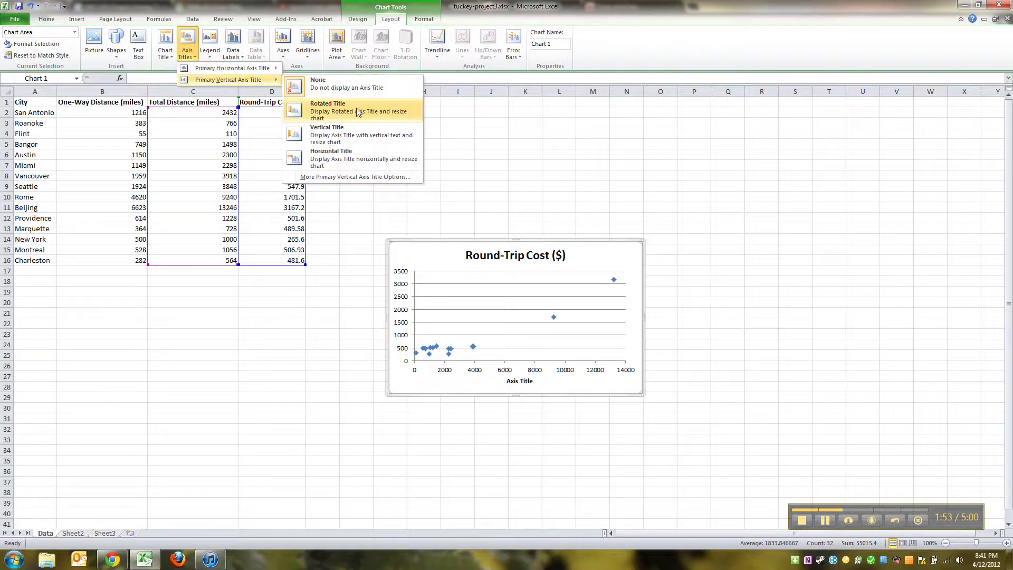
pyautogui.click(334, 107)
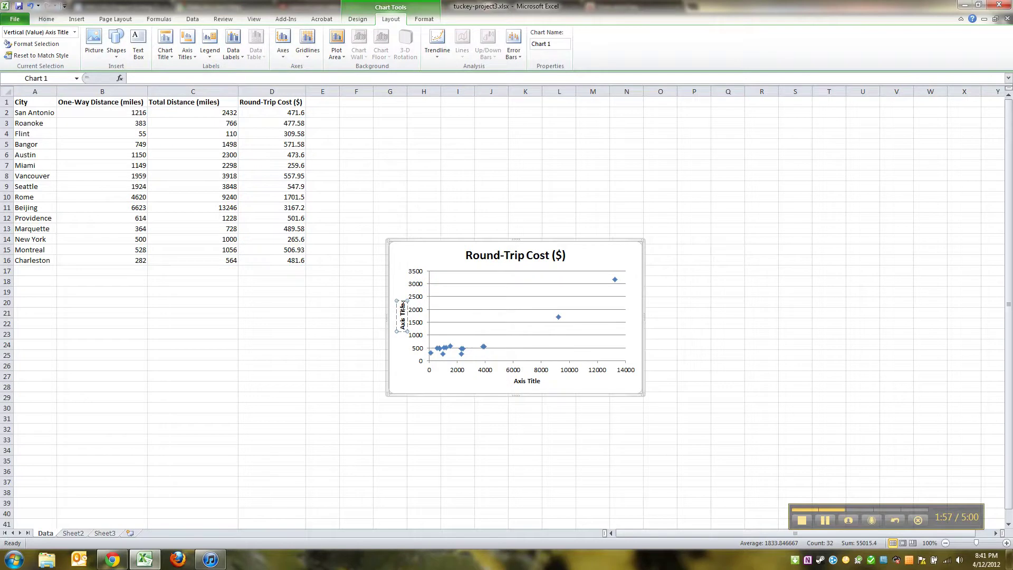
# - Replace the chart title with 'Appropriate Chart Label'
pyautogui.click(446, 259)
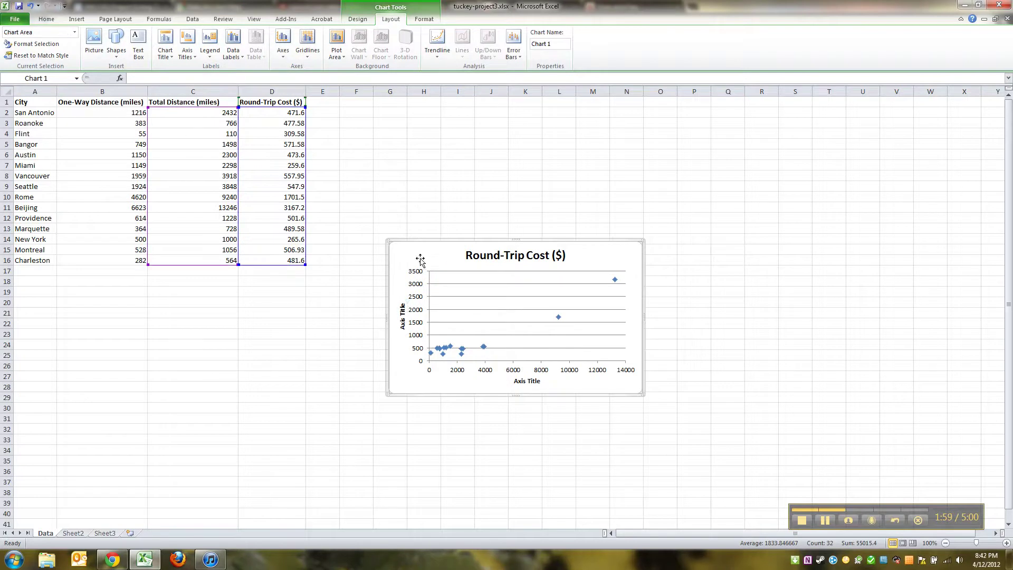
pyautogui.click(471, 255)
pyautogui.moveTo(469, 255); pyautogui.dragTo(570, 259)
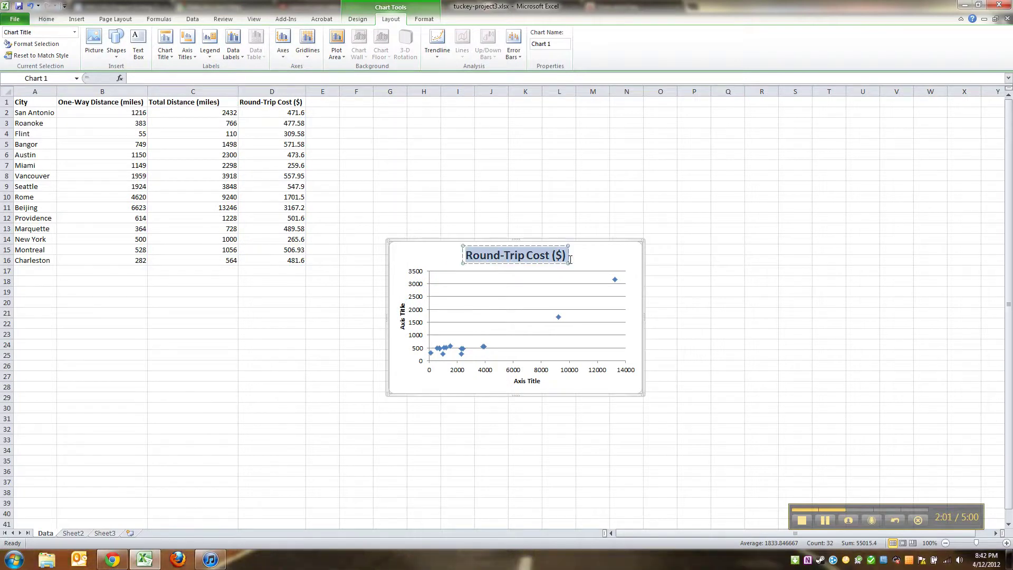
pyautogui.write('Appropi')
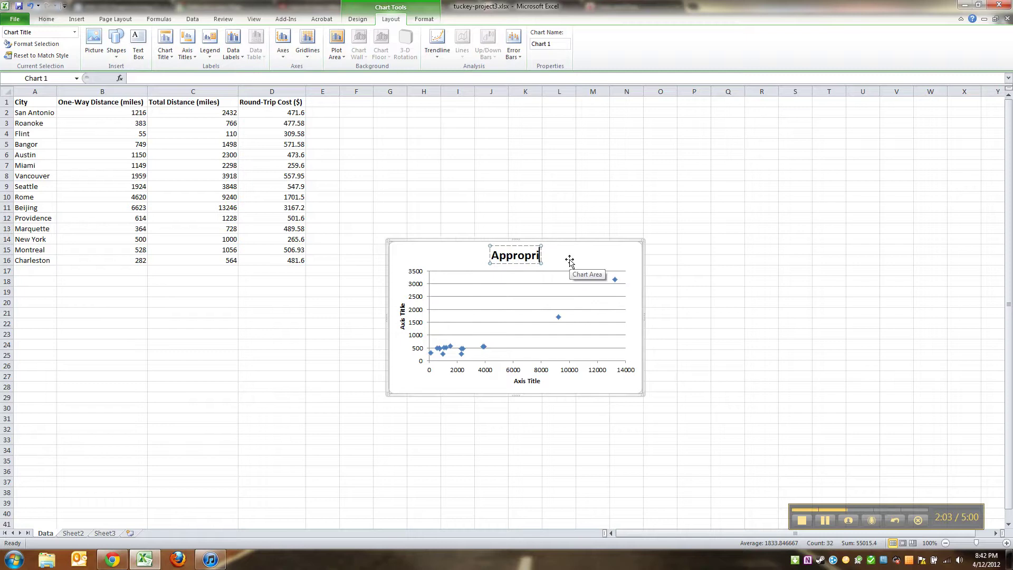
pyautogui.press('BackSpace')
pyautogui.write('riate Chart')
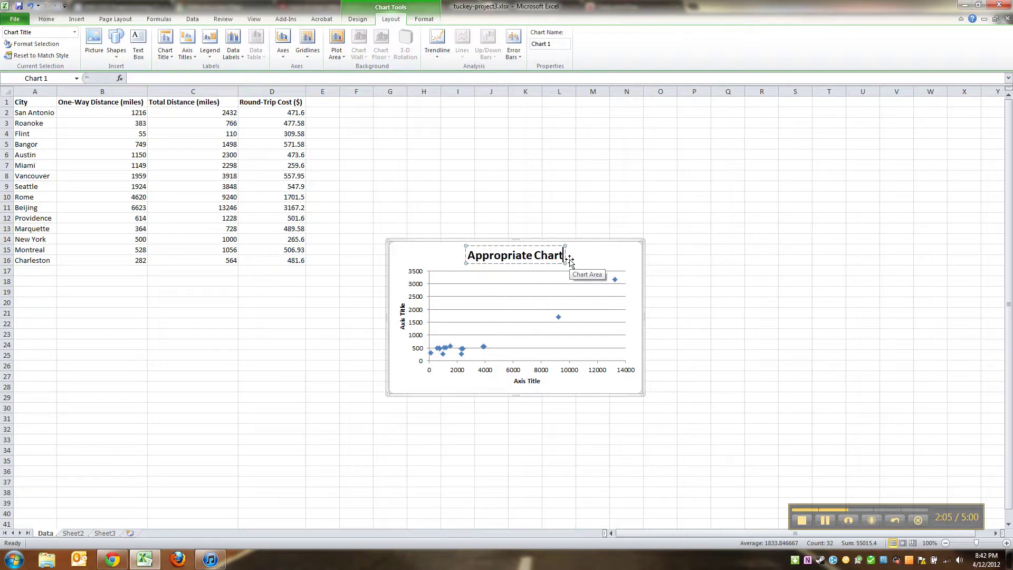
pyautogui.write(' Label')
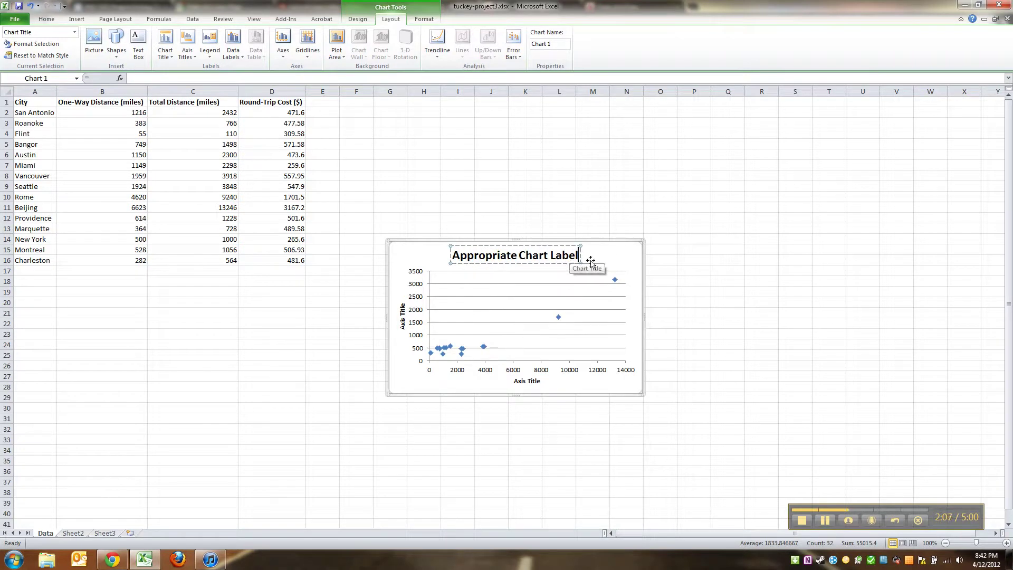
# - Move the chart up beside the data table and enlarge it
pyautogui.click(617, 254)
pyautogui.moveTo(612, 224); pyautogui.dragTo(589, 131)
pyautogui.moveTo(614, 282); pyautogui.dragTo(711, 292)
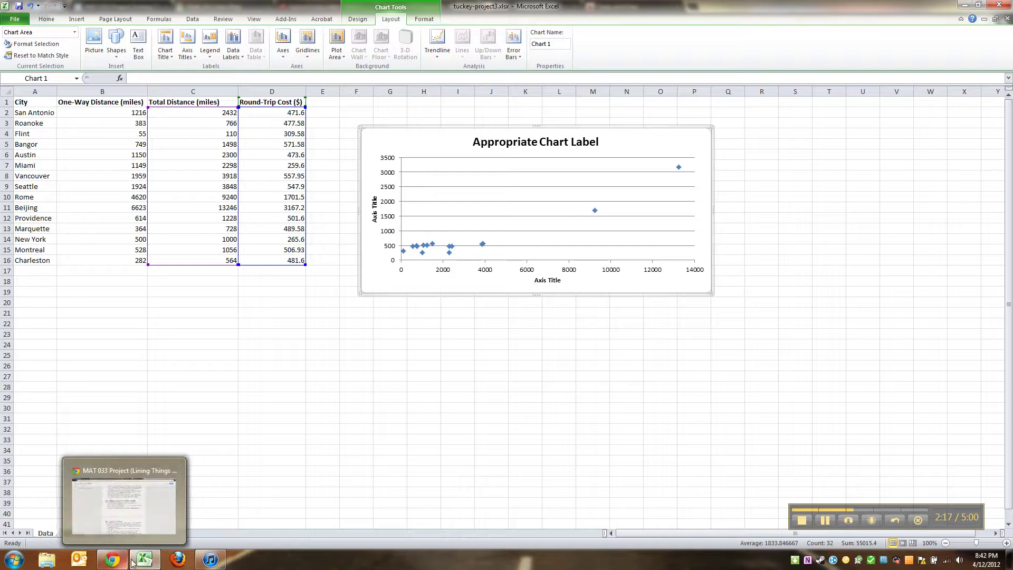
pyautogui.click(111, 560)
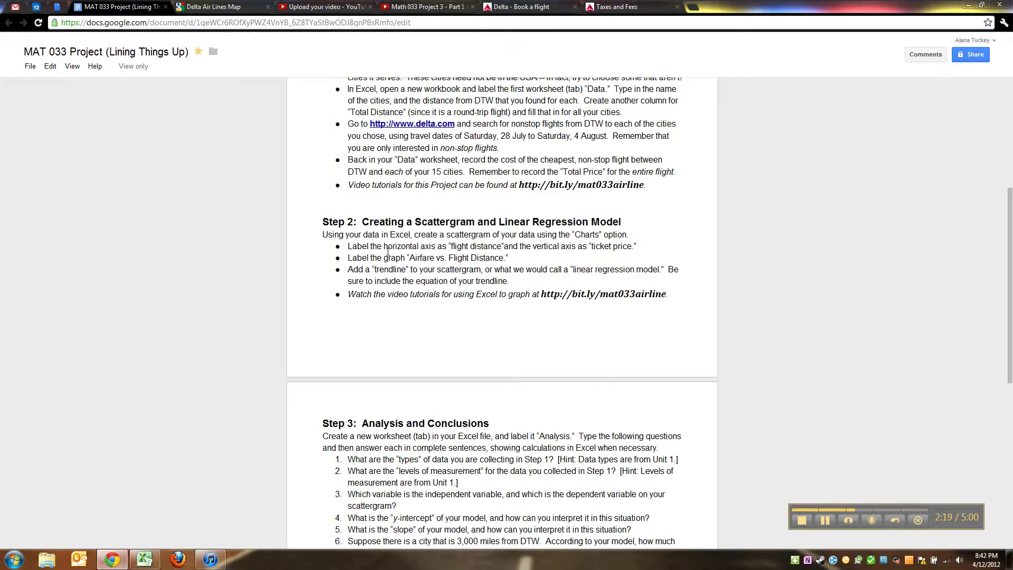
pyautogui.moveTo(386, 251); pyautogui.dragTo(450, 271)
pyautogui.click(448, 276)
pyautogui.moveTo(354, 272); pyautogui.dragTo(365, 281)
pyautogui.click(399, 280)
pyautogui.click(144, 559)
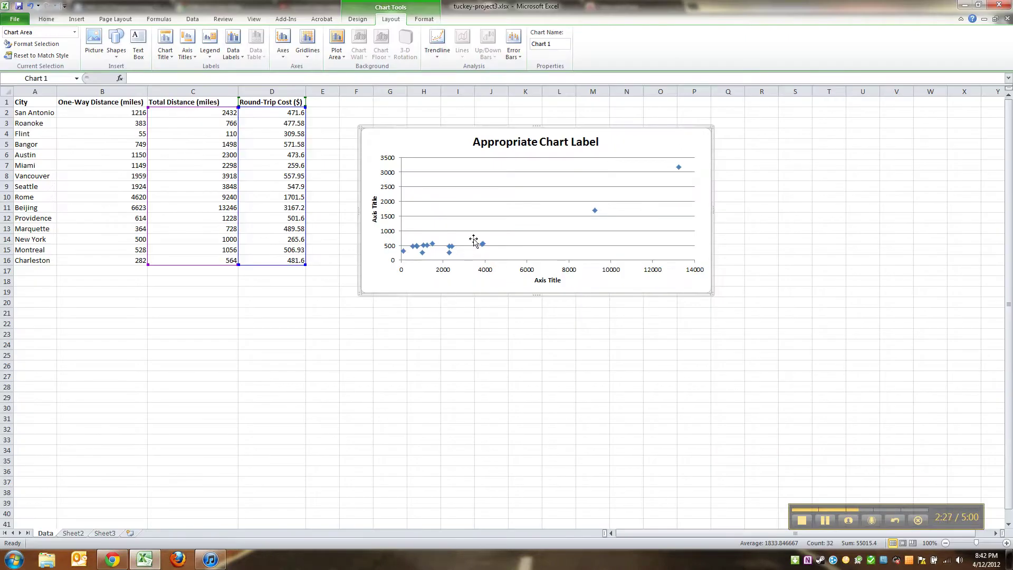
# - Select the chart's plot area and show the Trendline type list under Chart Tools Layout
pyautogui.click(451, 248)
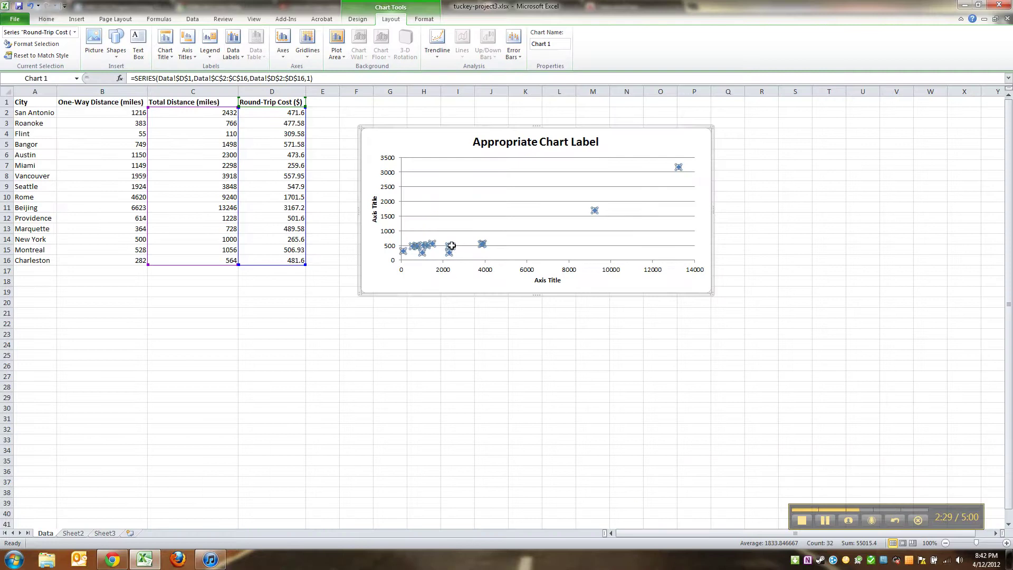
pyautogui.rightClick(452, 250)
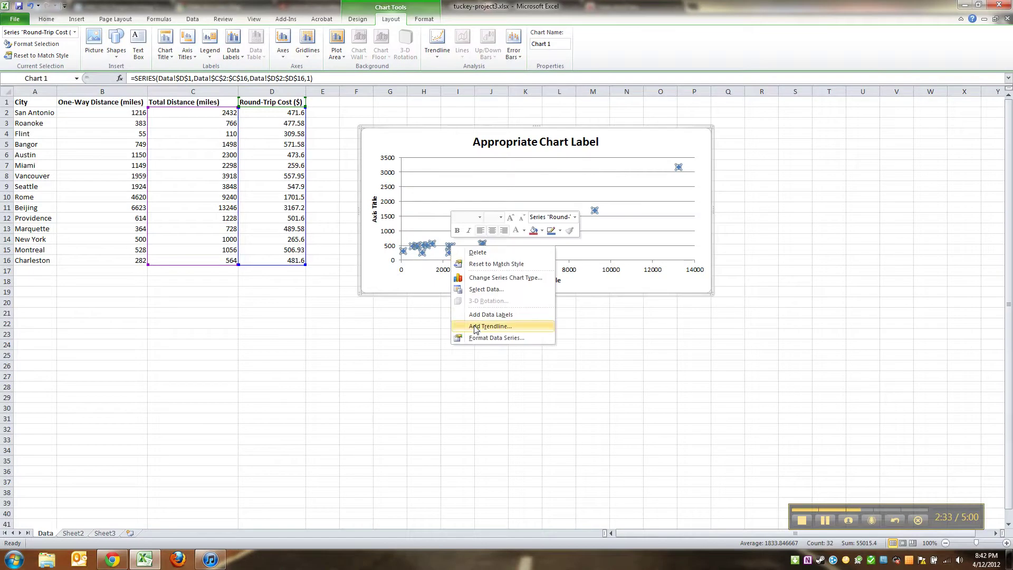
pyautogui.click(386, 353)
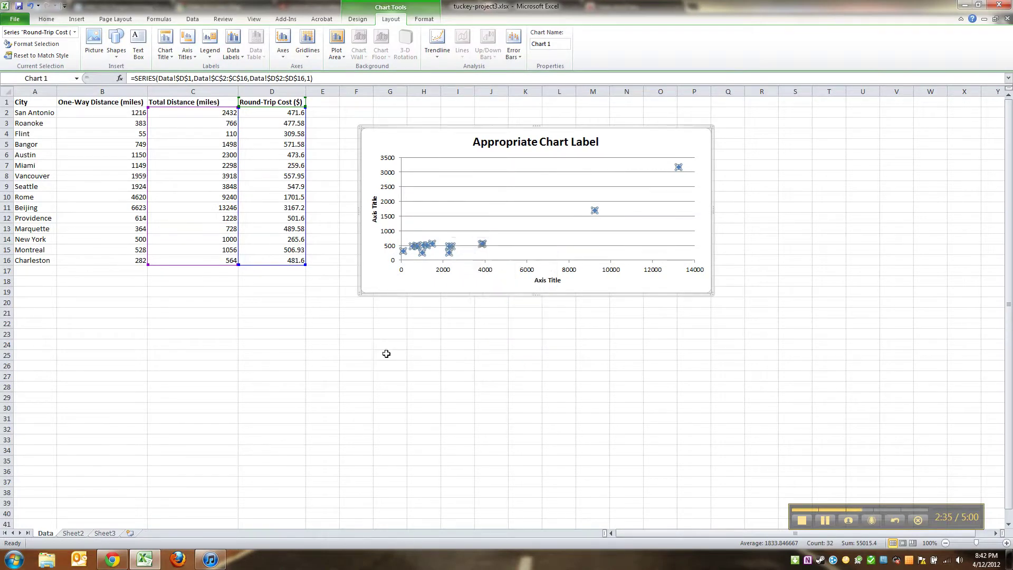
pyautogui.click(429, 253)
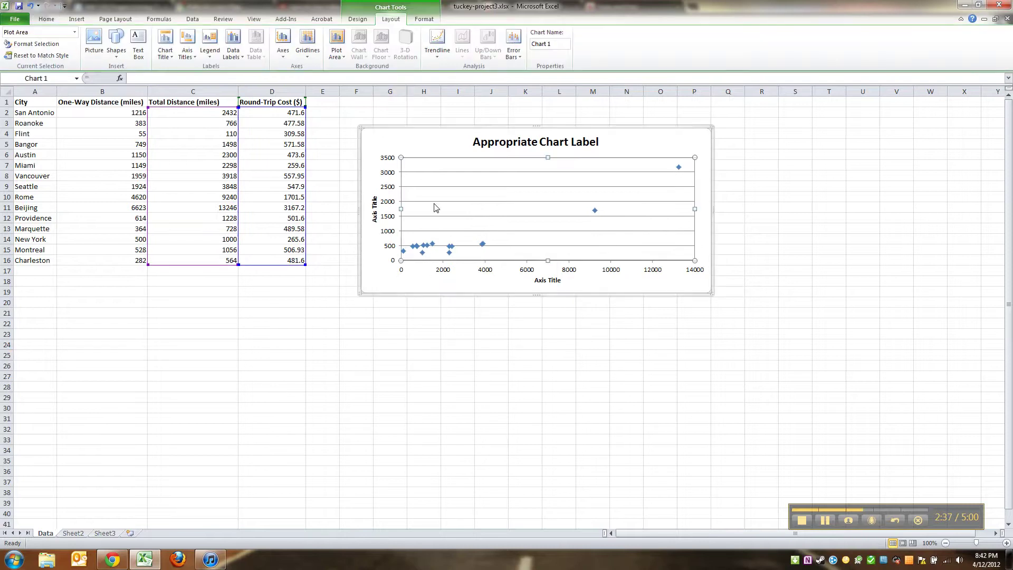
pyautogui.click(443, 55)
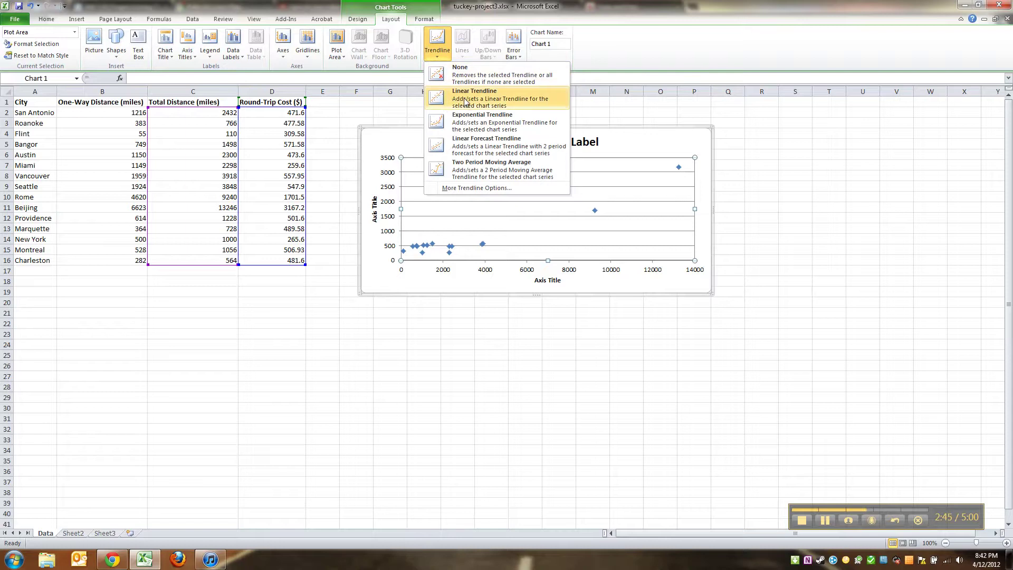
# - Add a linear trendline that displays its equation and R² value on the chart
pyautogui.click(471, 188)
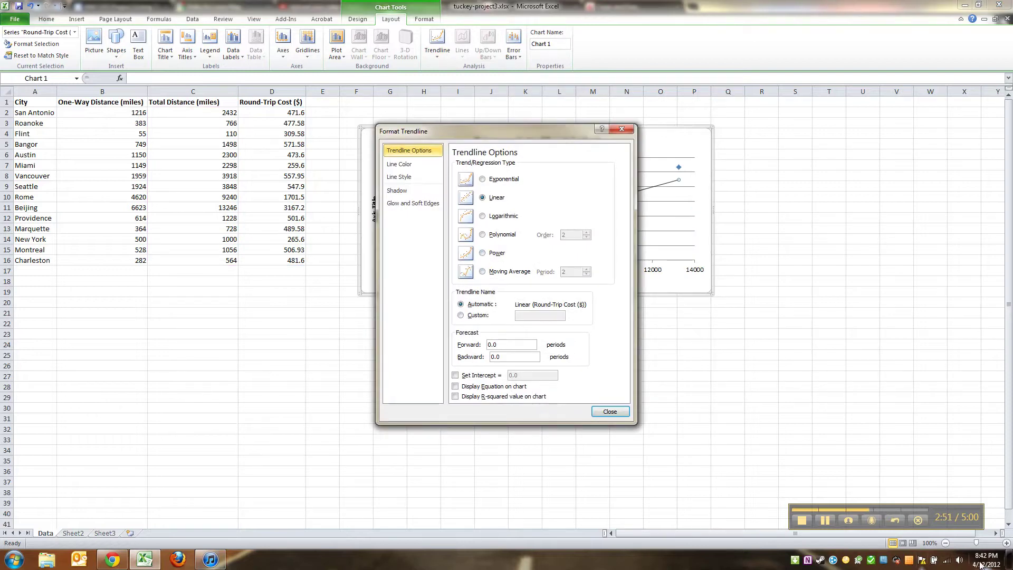
pyautogui.click(815, 520)
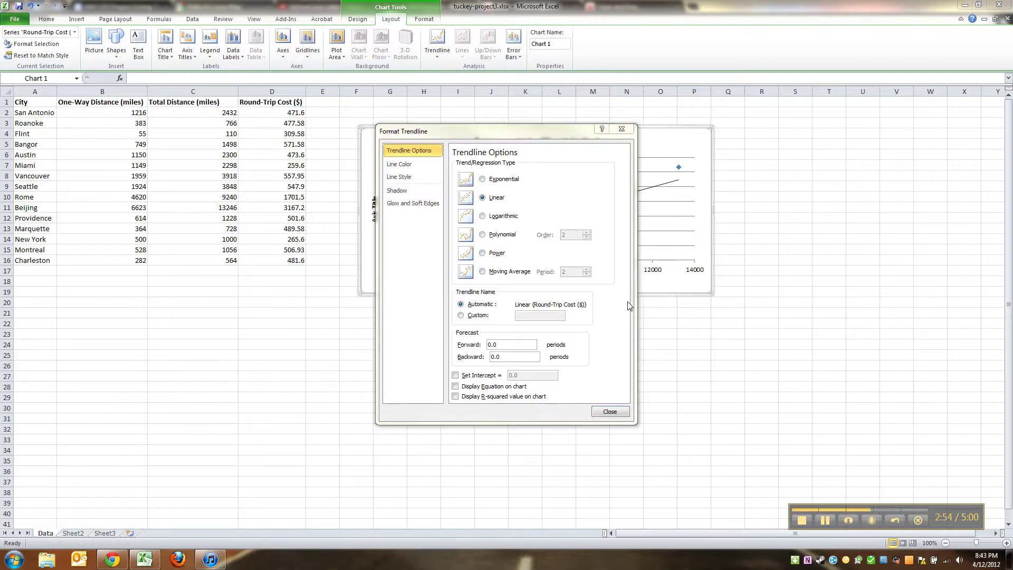
pyautogui.click(456, 387)
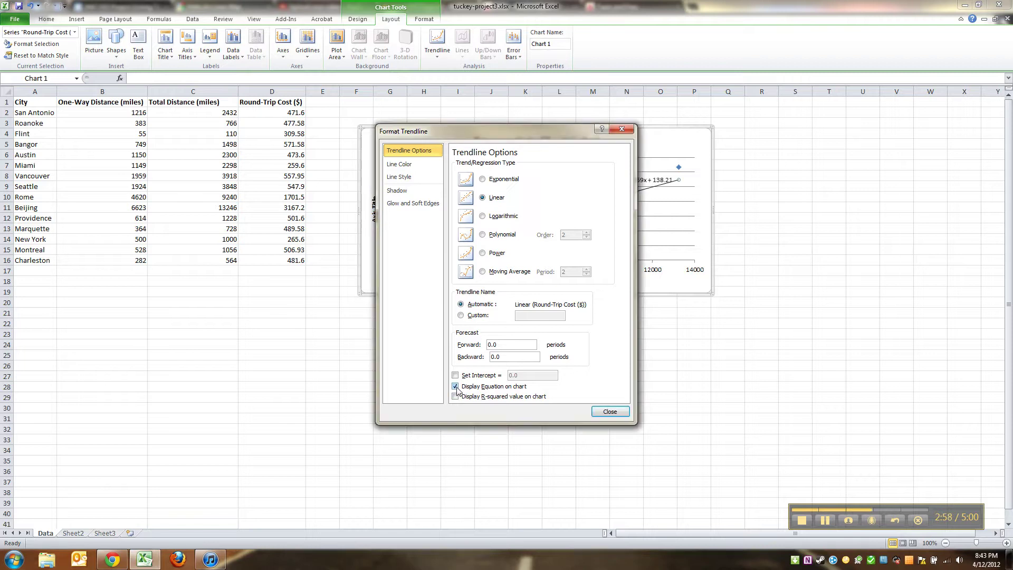
pyautogui.click(456, 397)
pyautogui.click(609, 412)
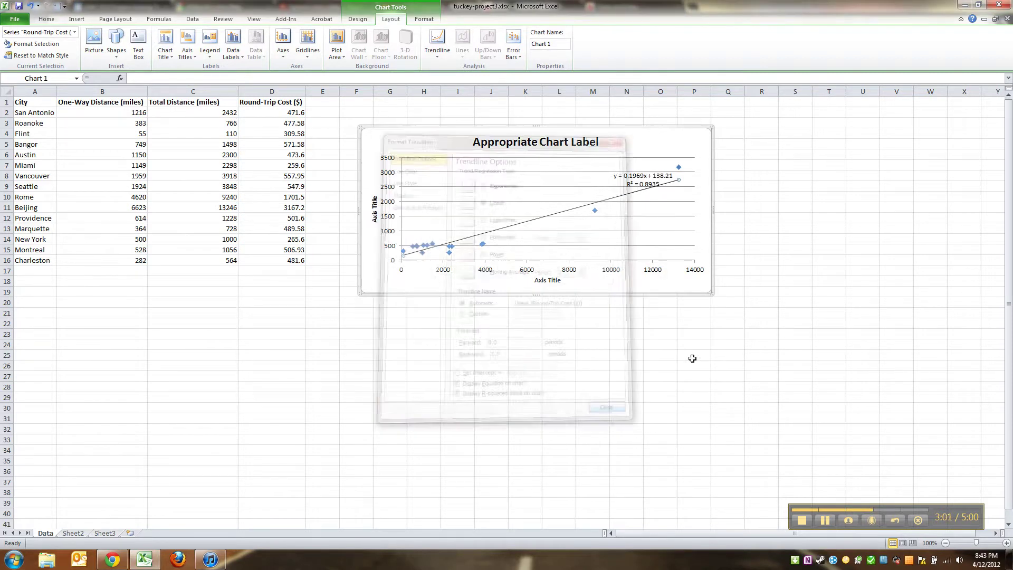
# - Nudge the trendline equation label upward and make its text bold at size 11
pyautogui.moveTo(639, 179); pyautogui.dragTo(636, 169)
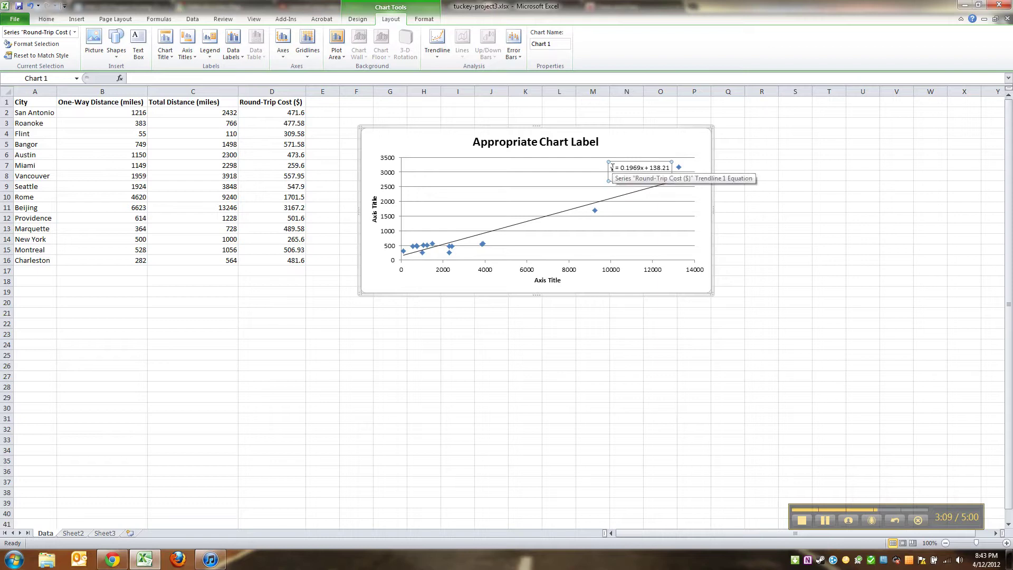
pyautogui.moveTo(612, 167); pyautogui.dragTo(671, 180)
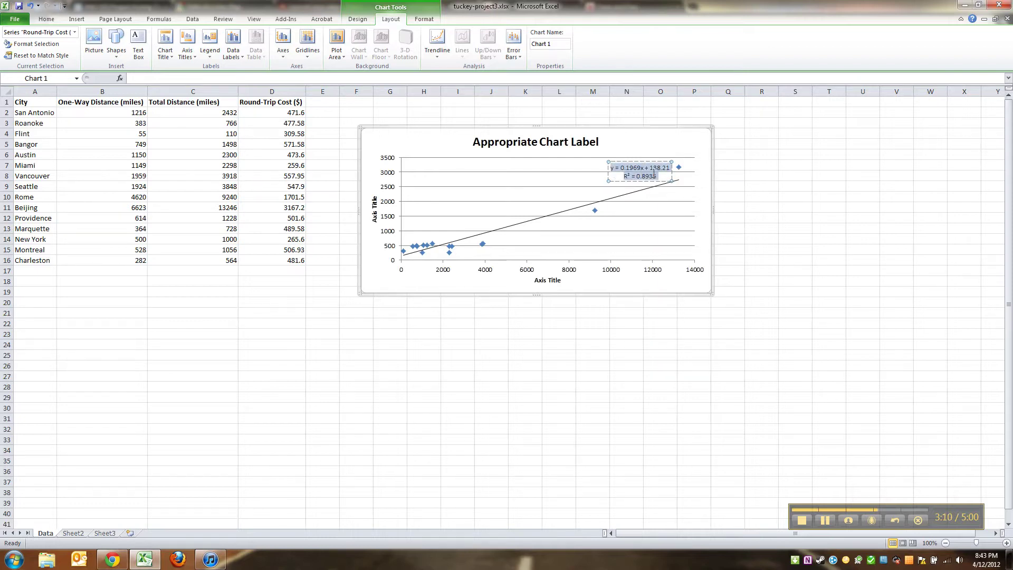
pyautogui.click(46, 19)
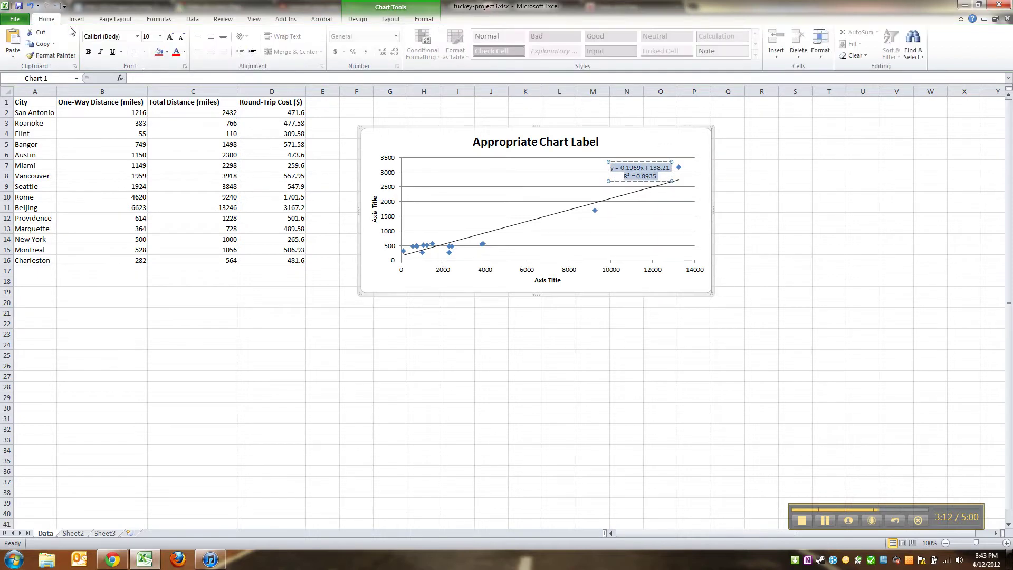
pyautogui.click(160, 36)
pyautogui.click(155, 78)
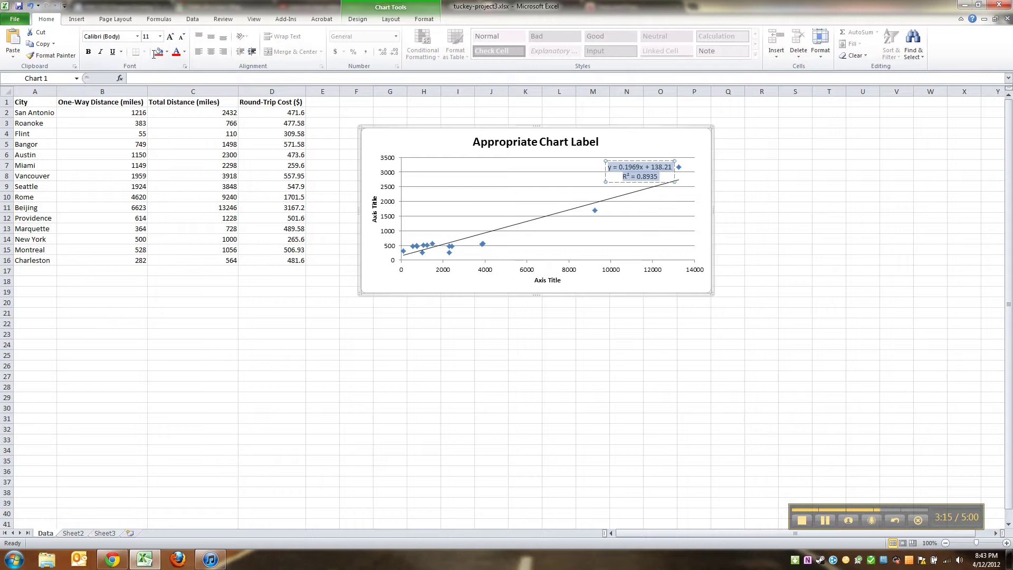
pyautogui.click(88, 52)
pyautogui.click(335, 217)
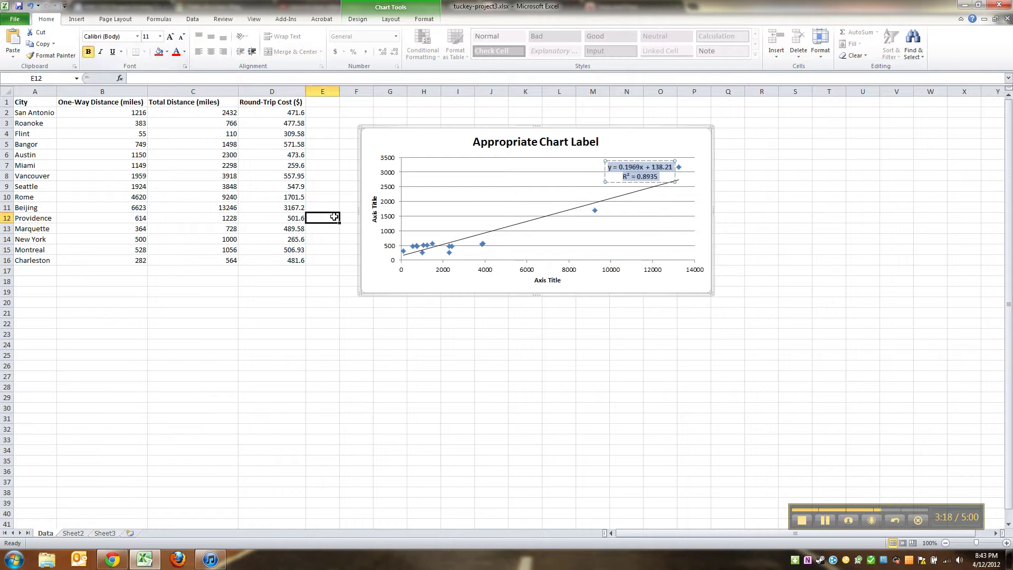
pyautogui.click(410, 354)
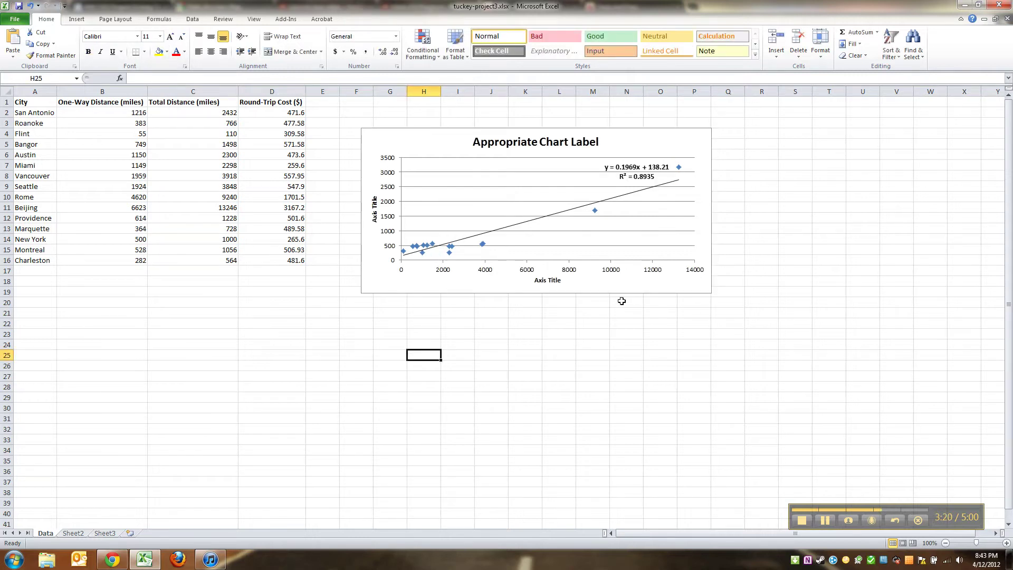
# - Apply the red chart style to the data markers and return to the instructions
pyautogui.click(427, 247)
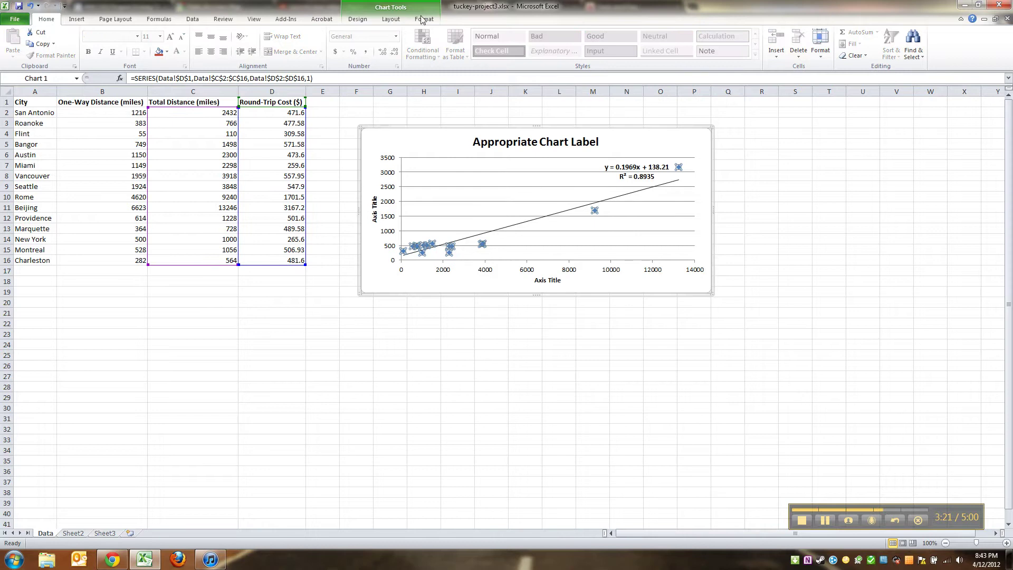
pyautogui.click(393, 19)
pyautogui.click(422, 19)
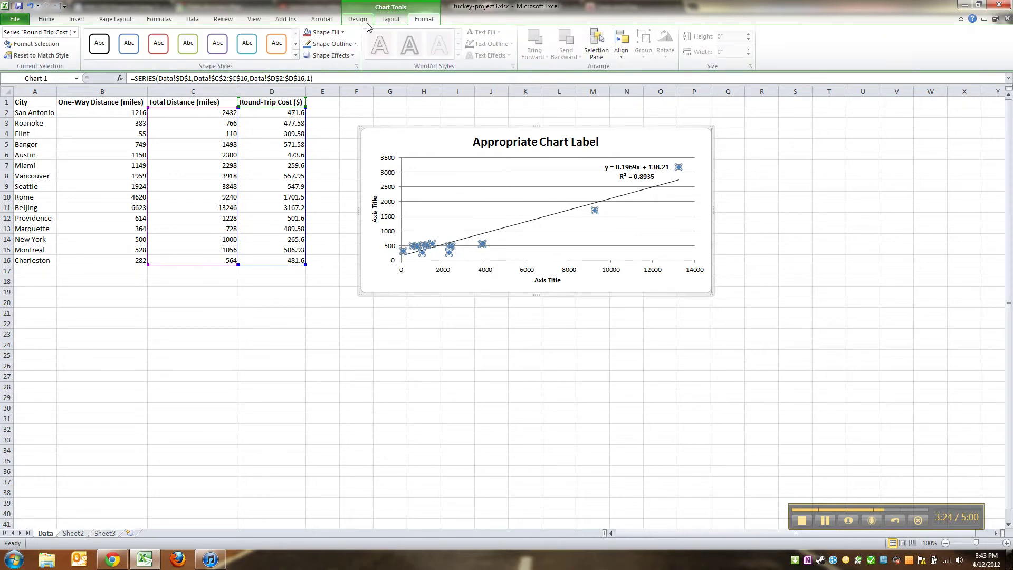
pyautogui.click(355, 21)
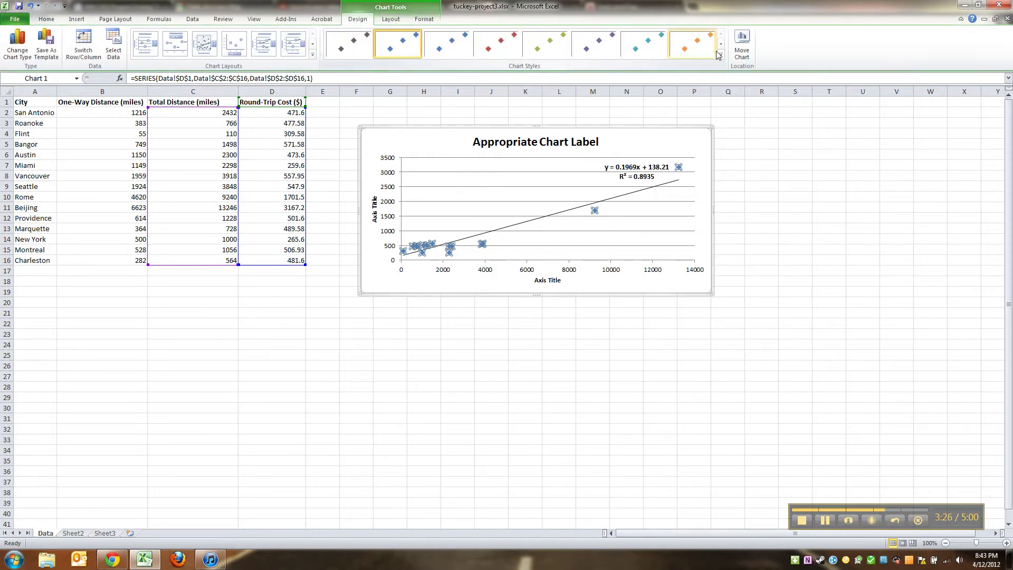
pyautogui.click(496, 45)
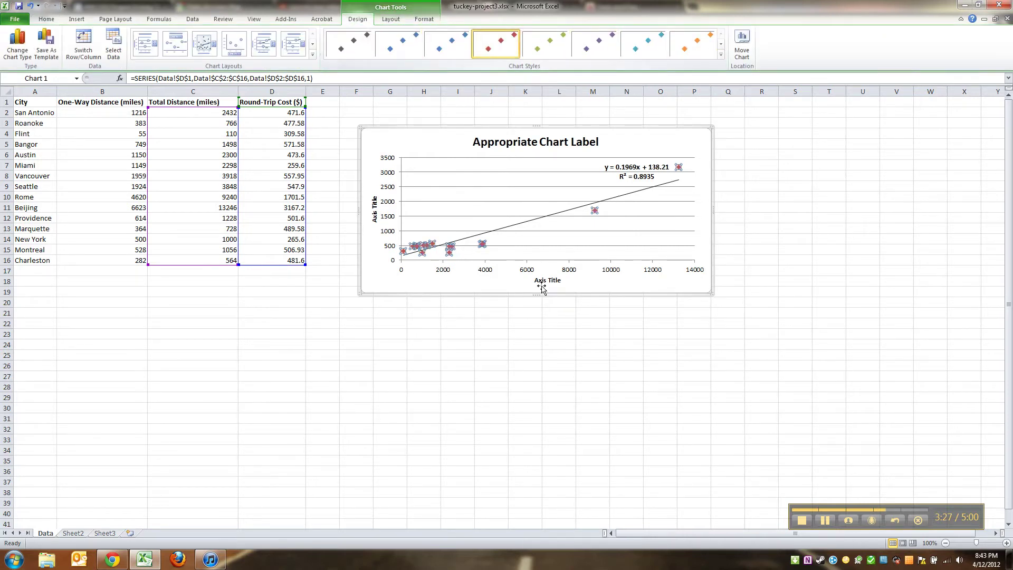
pyautogui.click(540, 288)
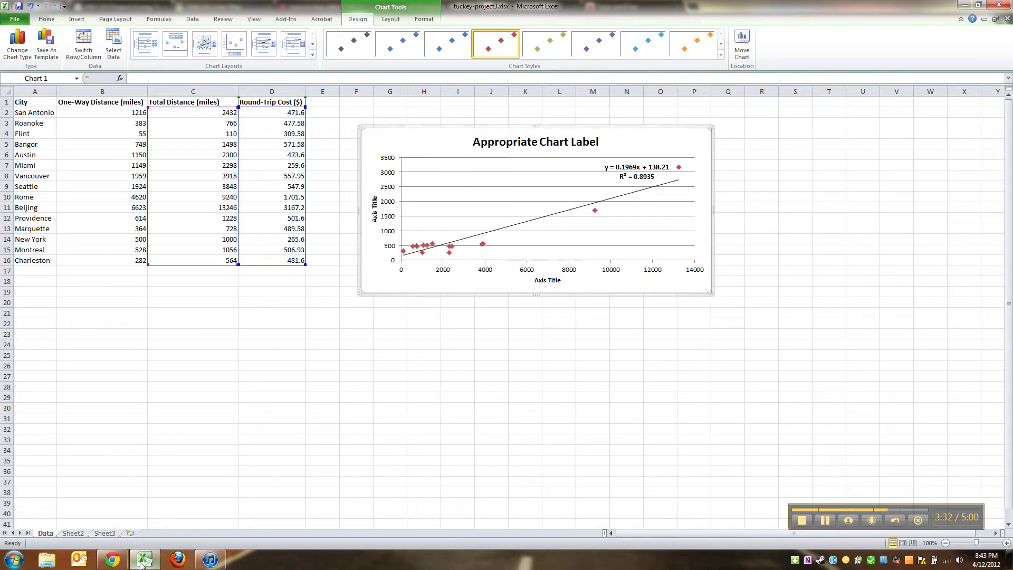
pyautogui.click(112, 559)
# - Review Step 2's labelling and trendline instructions in the document
pyautogui.scroll(1, 388, 179)
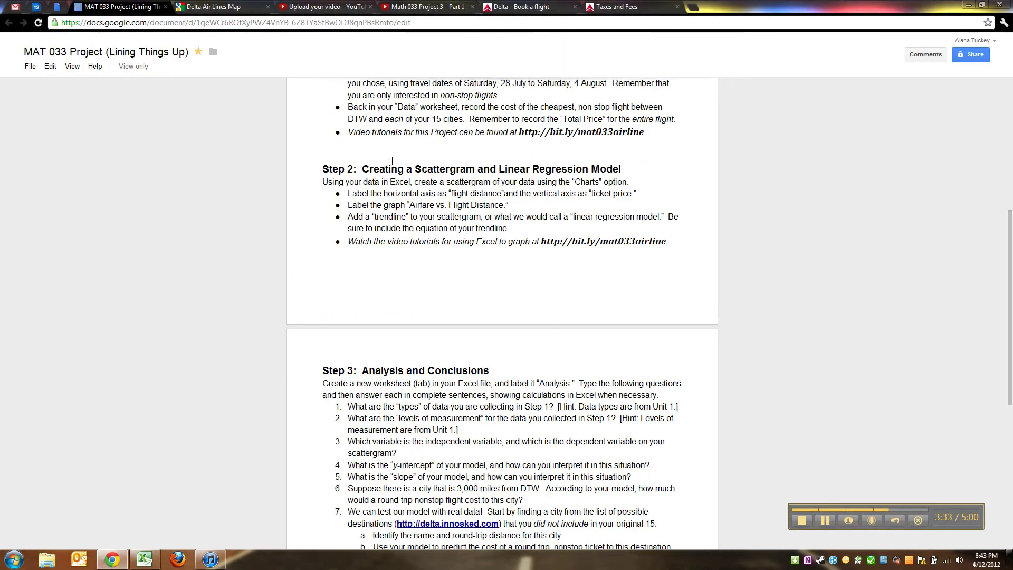
pyautogui.moveTo(370, 189); pyautogui.dragTo(386, 224)
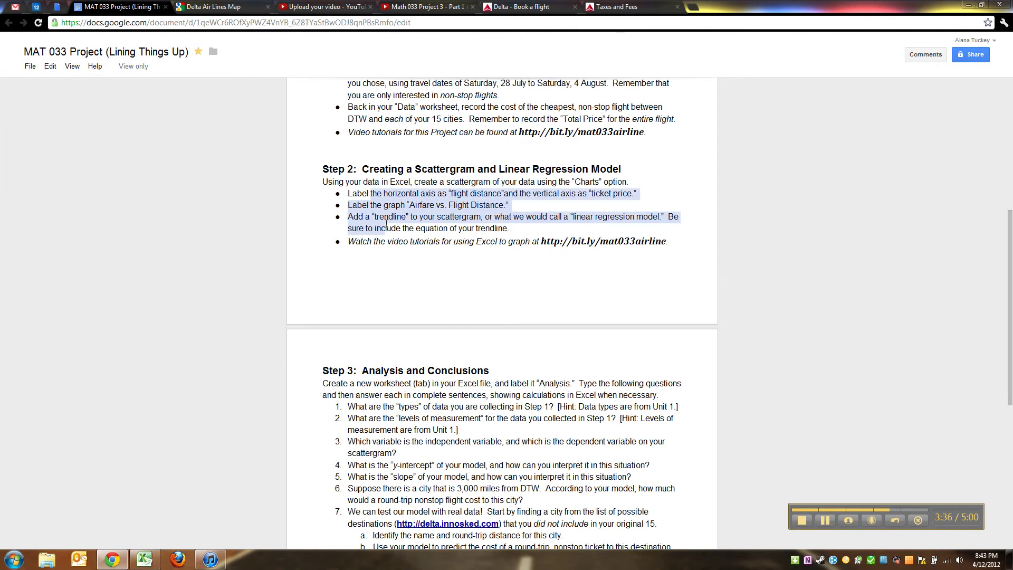
pyautogui.click(387, 225)
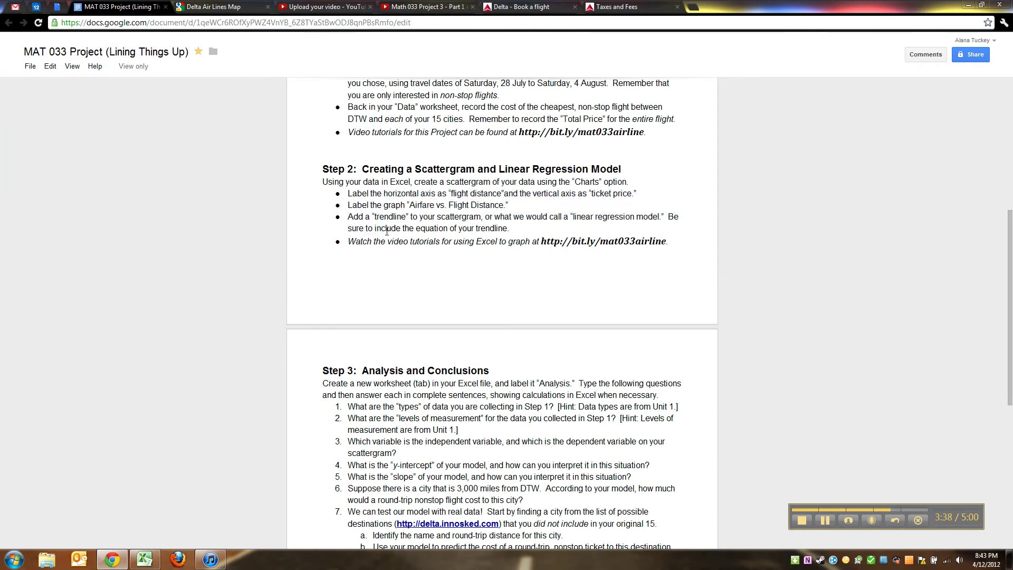
pyautogui.scroll(-1, 386, 233)
pyautogui.moveTo(510, 176); pyautogui.dragTo(374, 165)
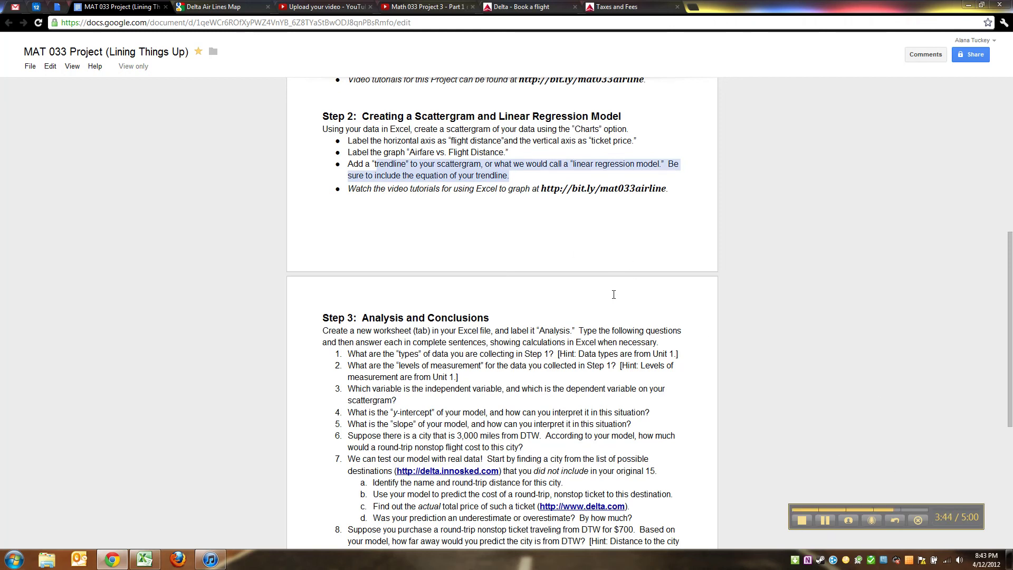
pyautogui.scroll(-5, 739, 390)
pyautogui.scroll(5, 528, 279)
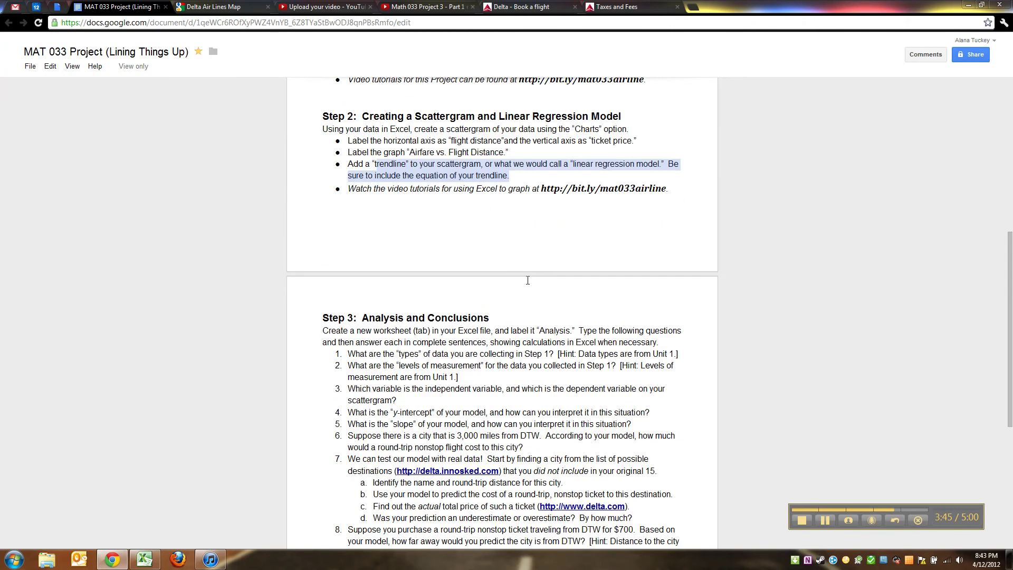